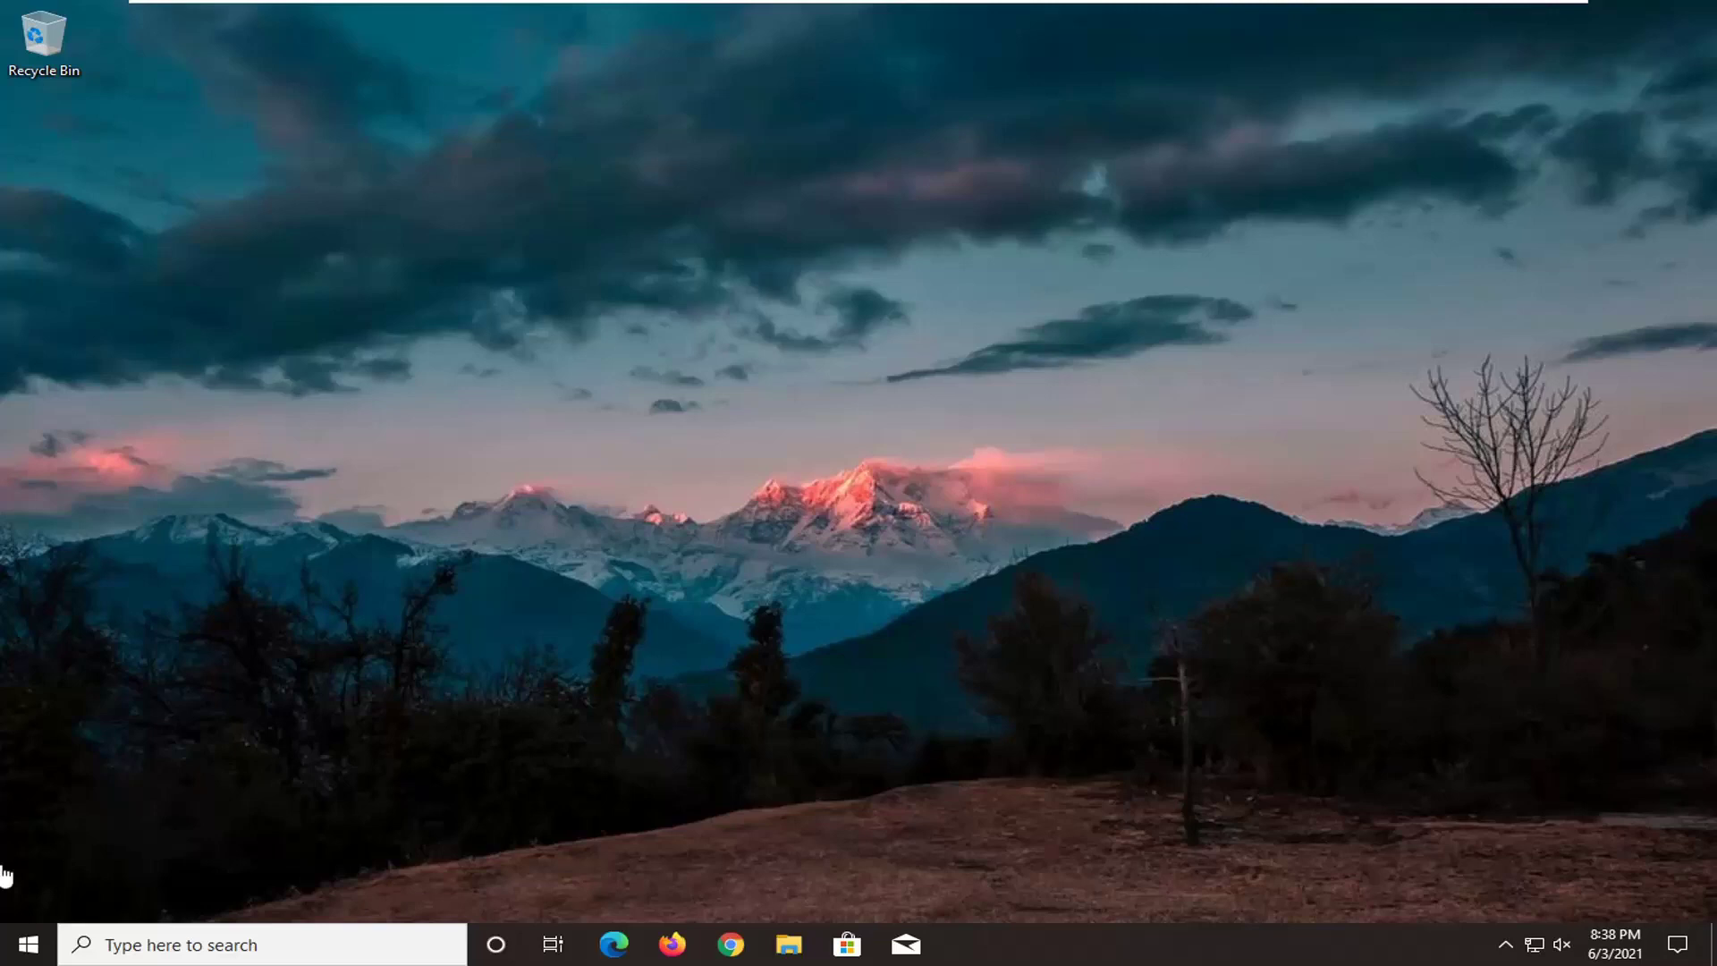
Search the Start menu for 'cmd' and launch Command Prompt as administrator
left_click(16, 949)
type("c")
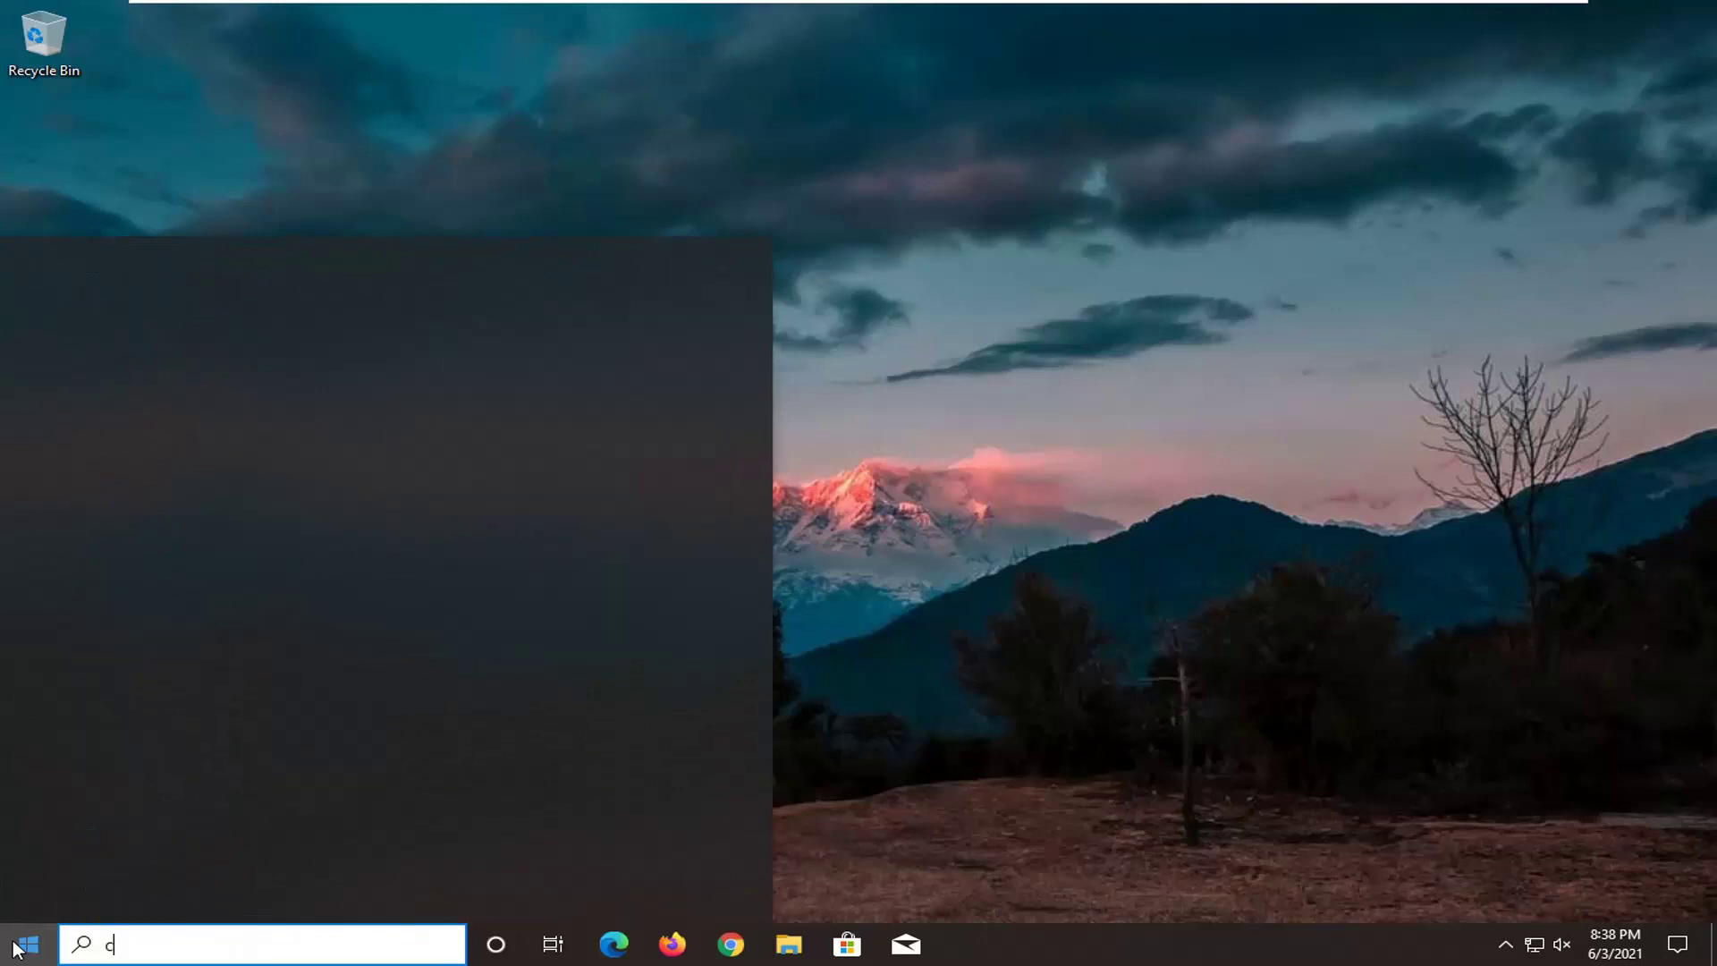
type("md")
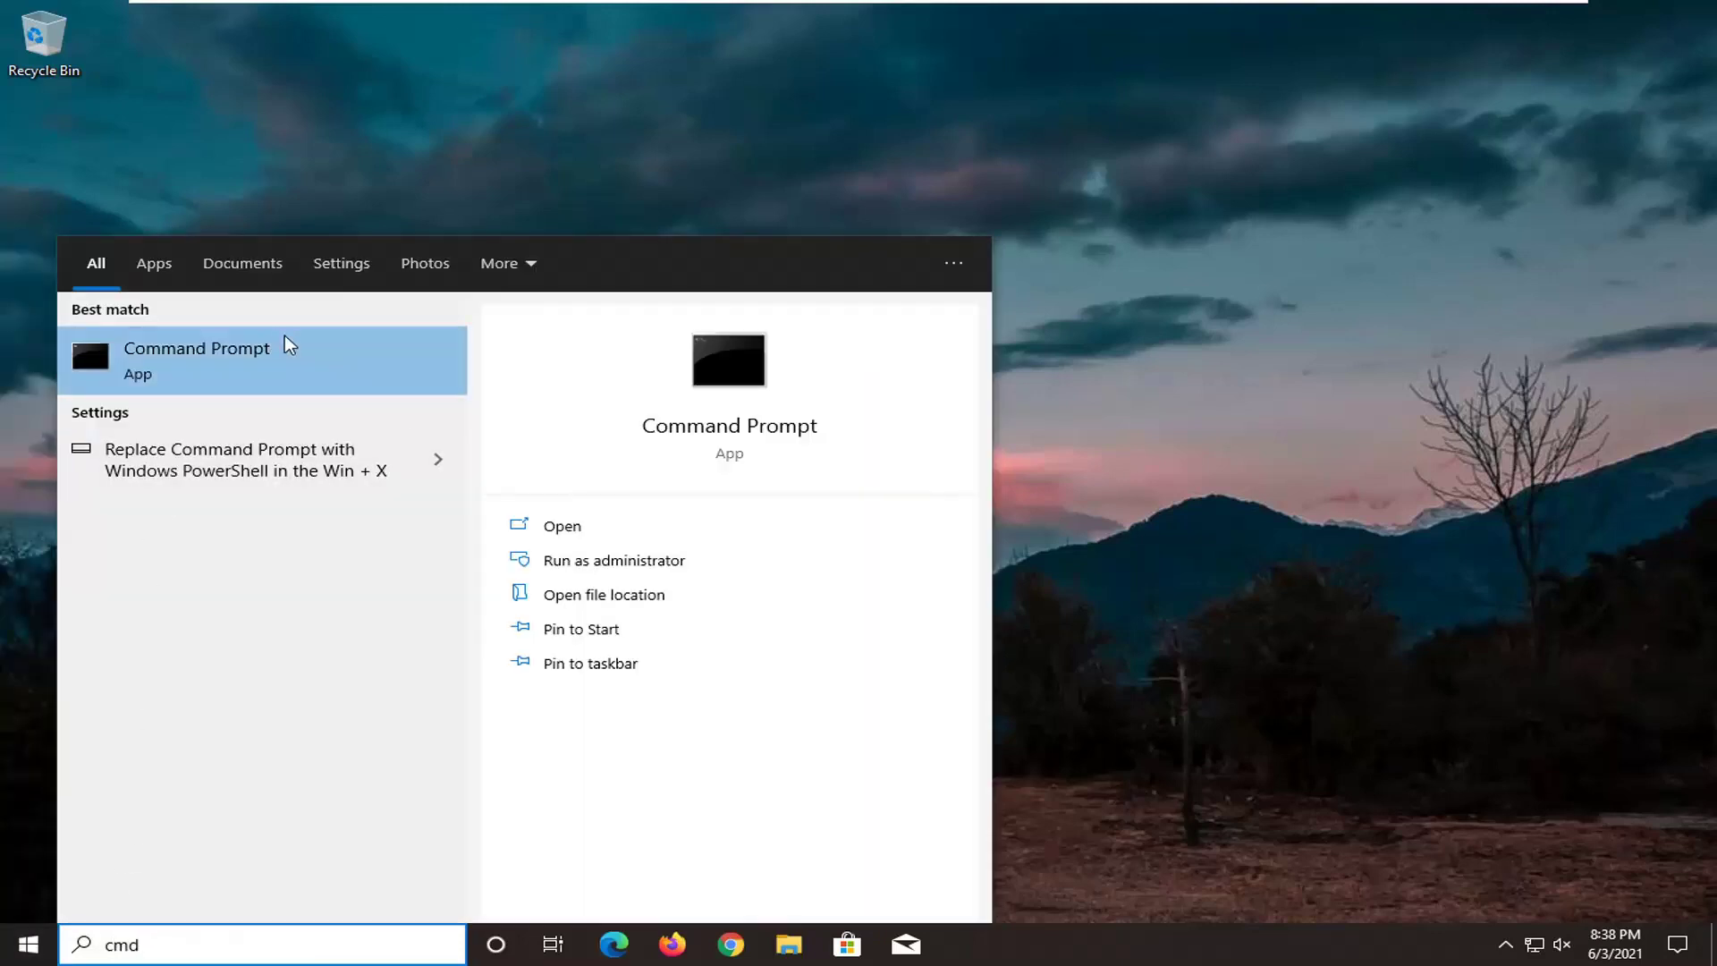
right_click(221, 345)
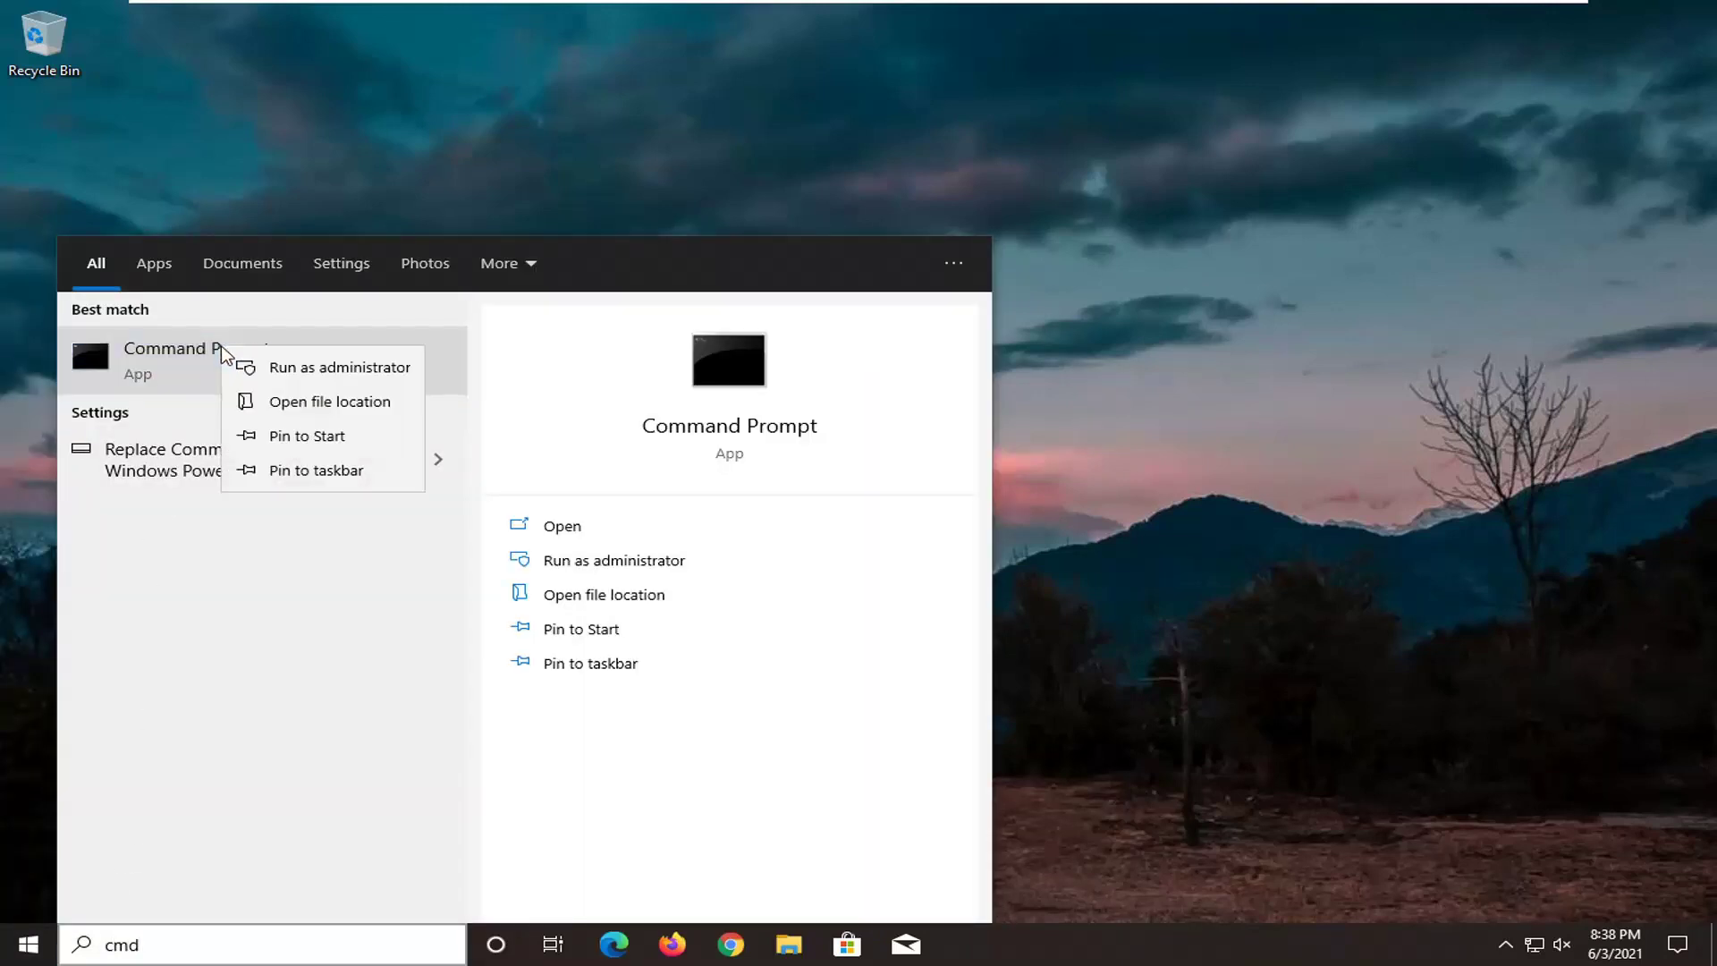
left_click(320, 368)
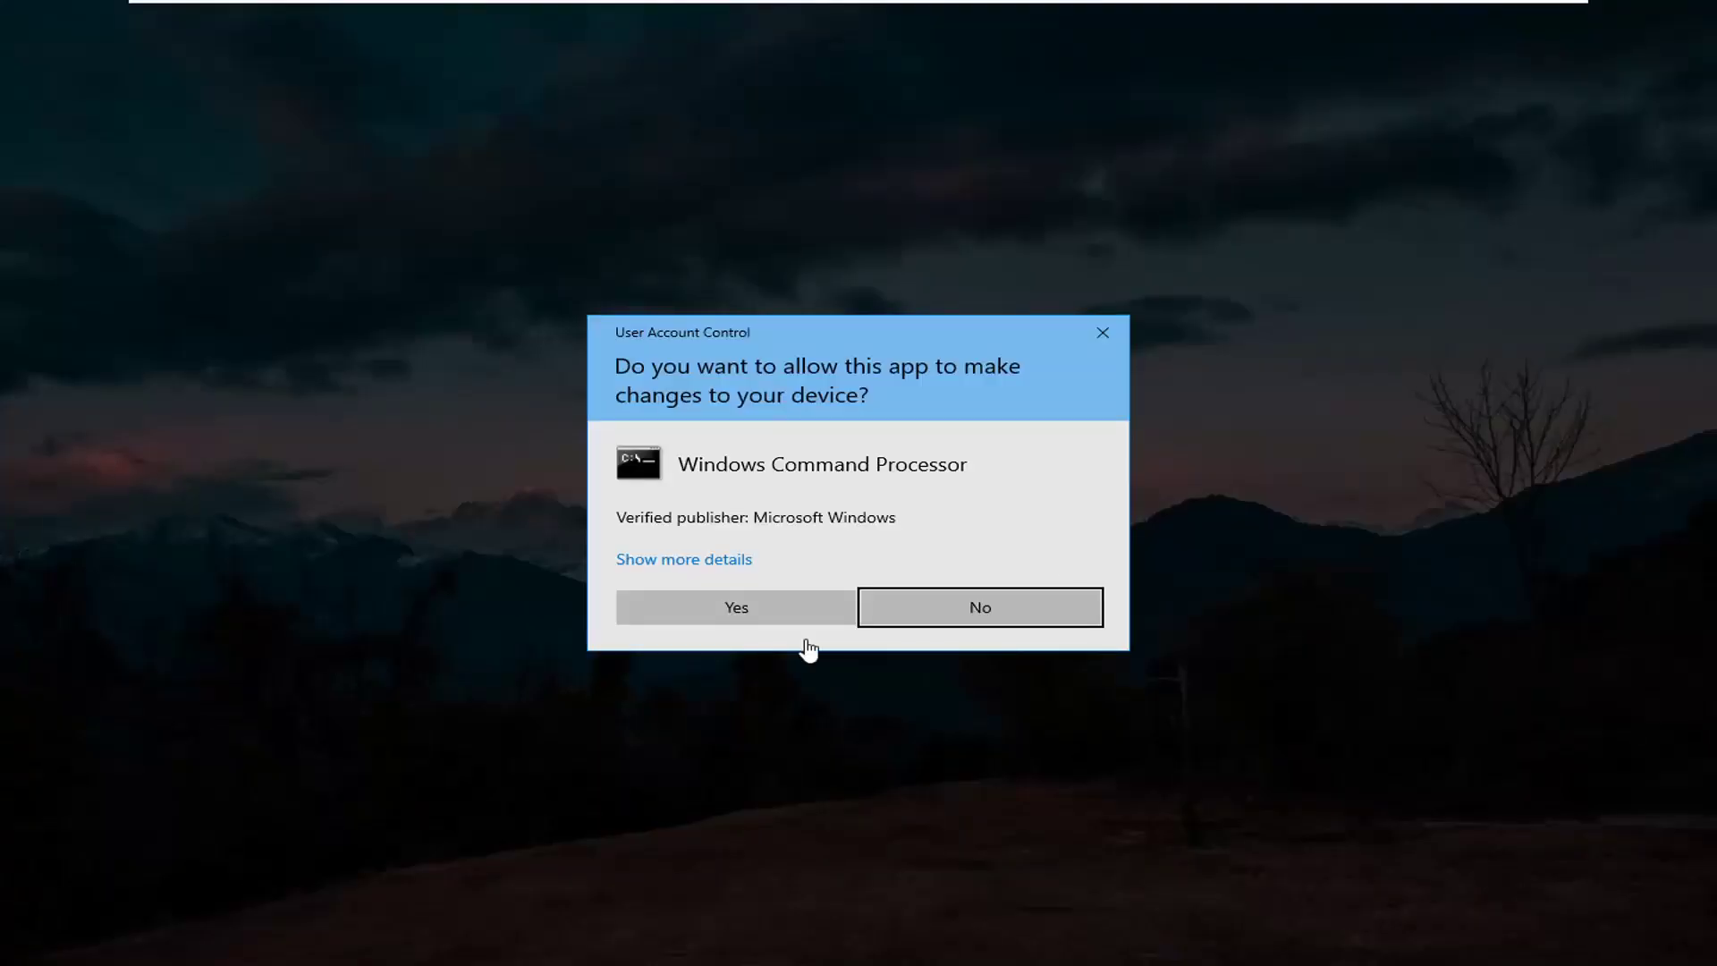
Approve the UAC prompt and run msiexec /unregister in the elevated Command Prompt
left_click(751, 612)
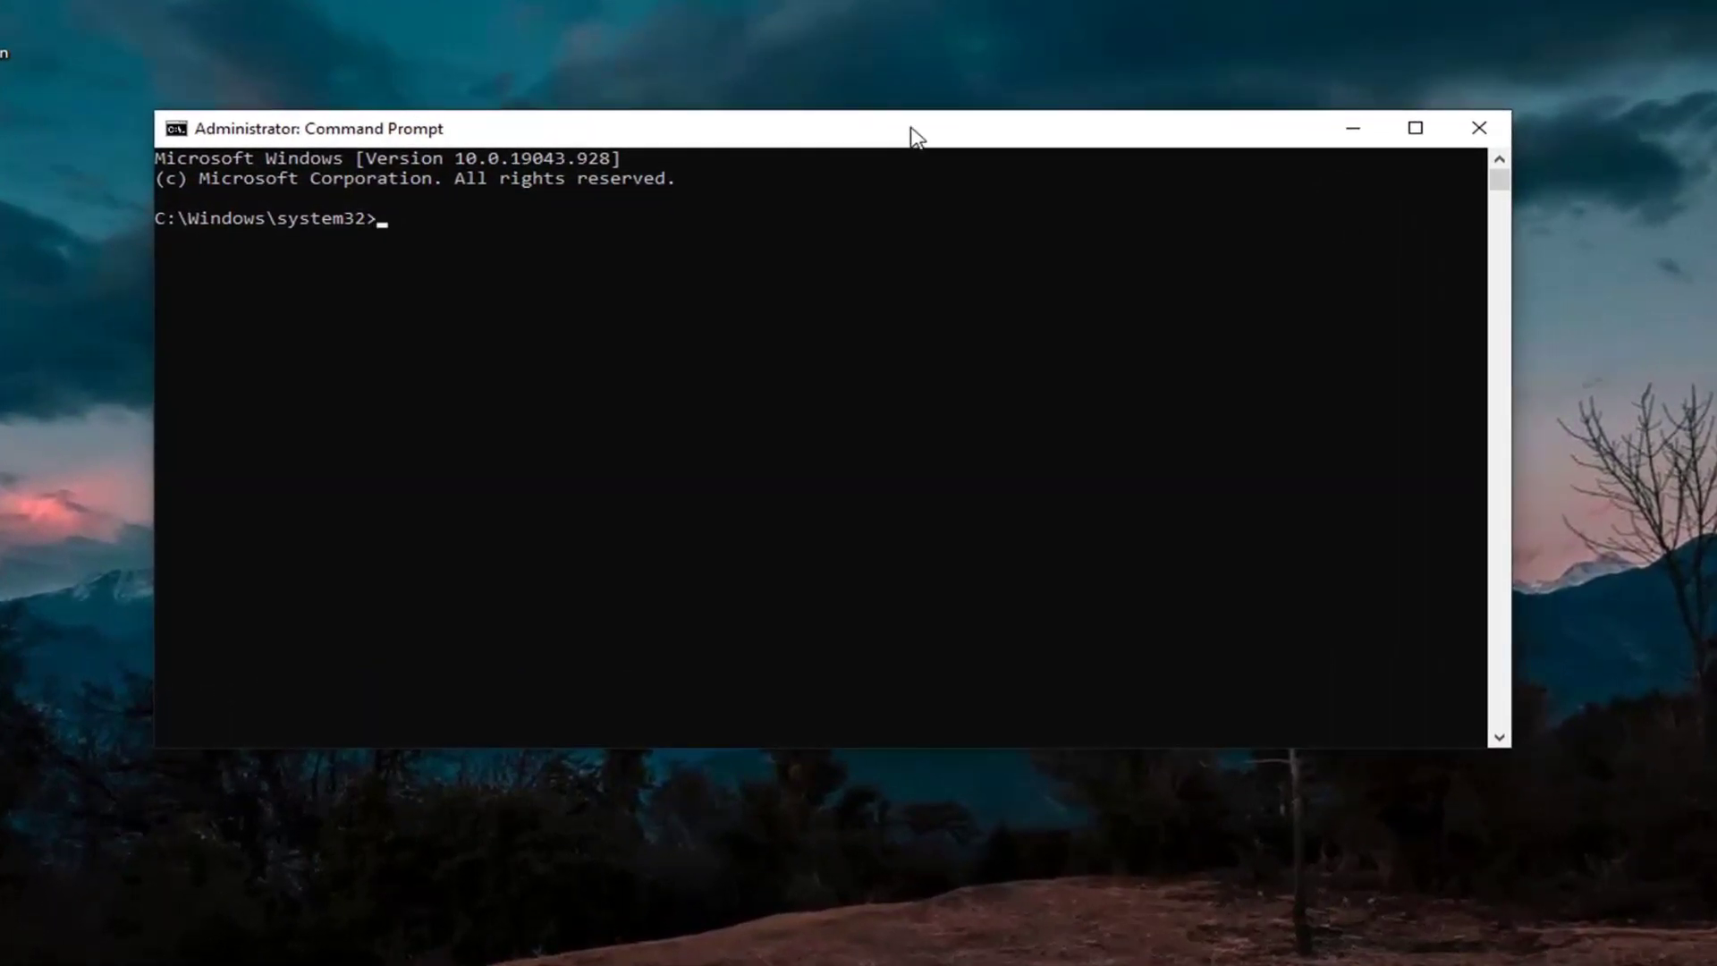
right_click(910, 127)
mouse_move(985, 320)
left_click(1163, 370)
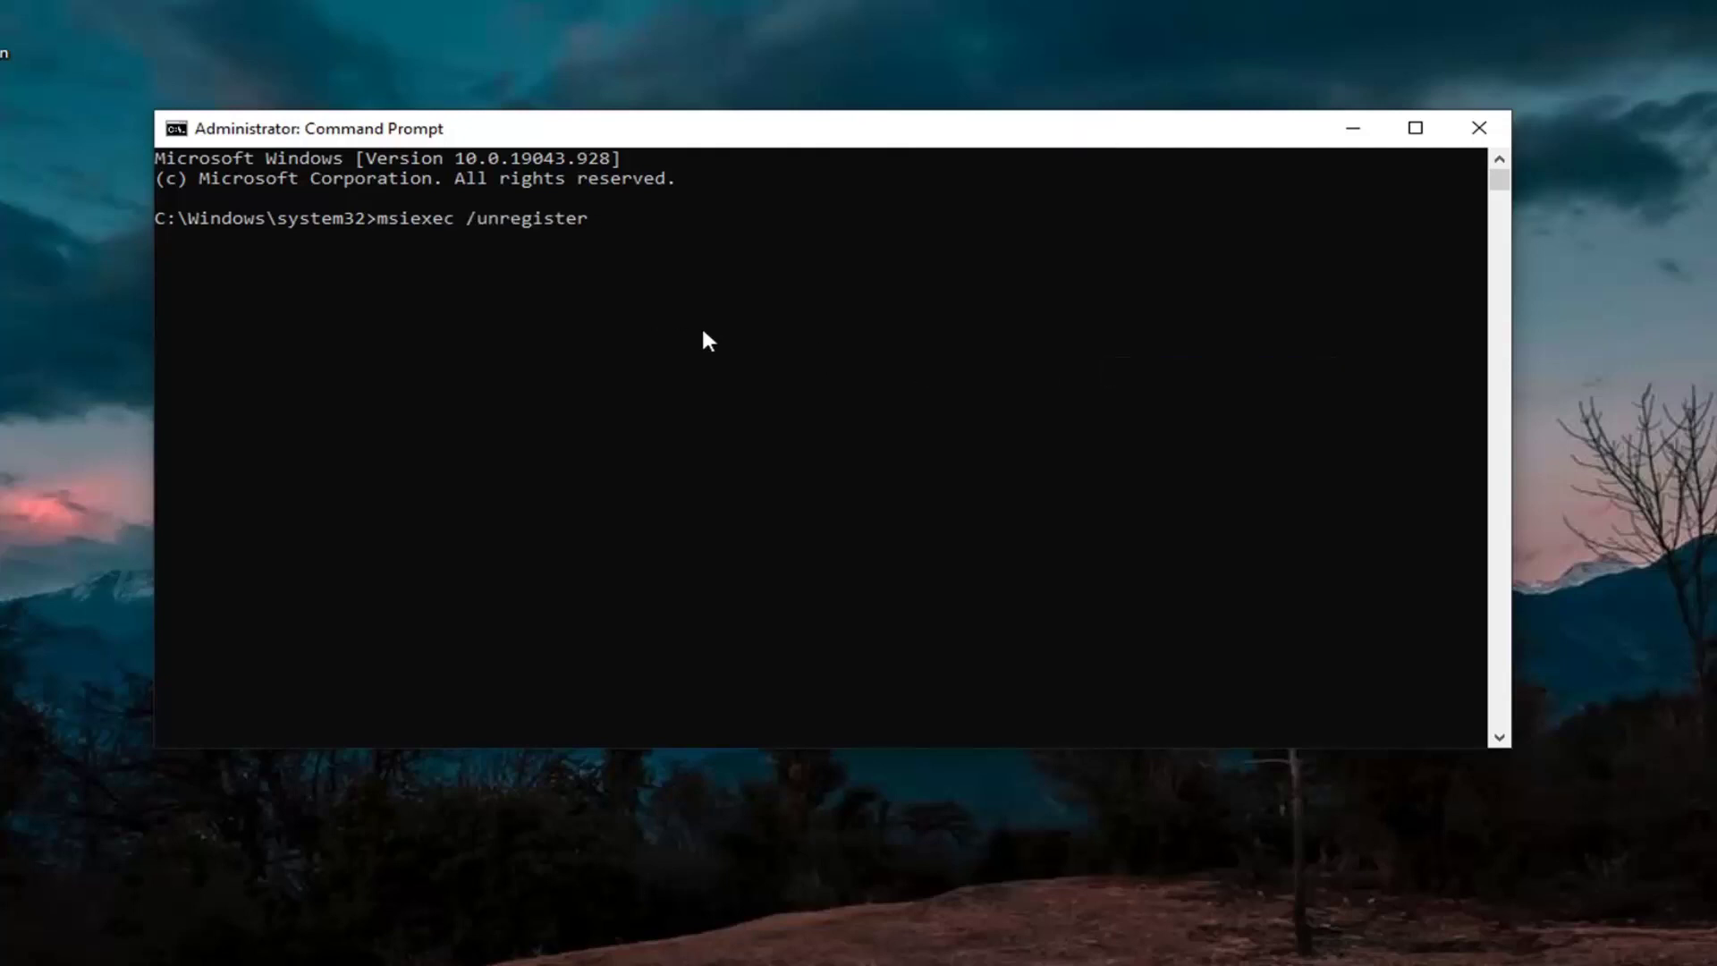
key("Return")
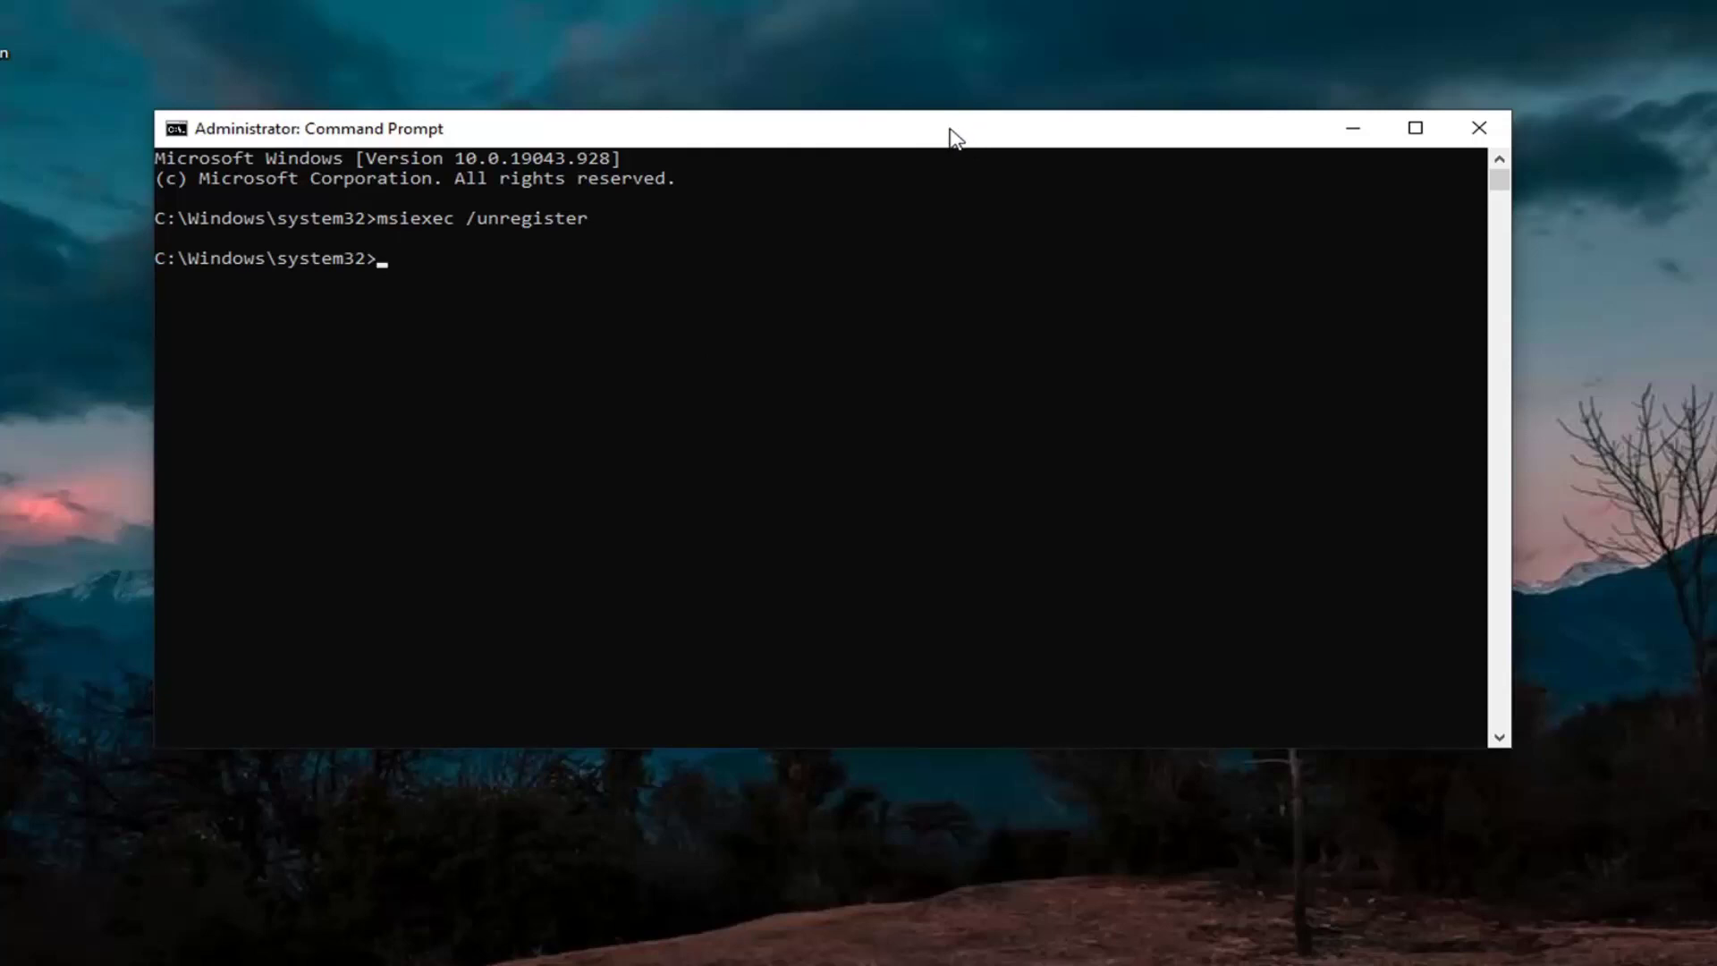
Run msiexec /regserver, then close the Command Prompt window
right_click(951, 132)
mouse_move(998, 318)
left_click(1207, 374)
key("Return")
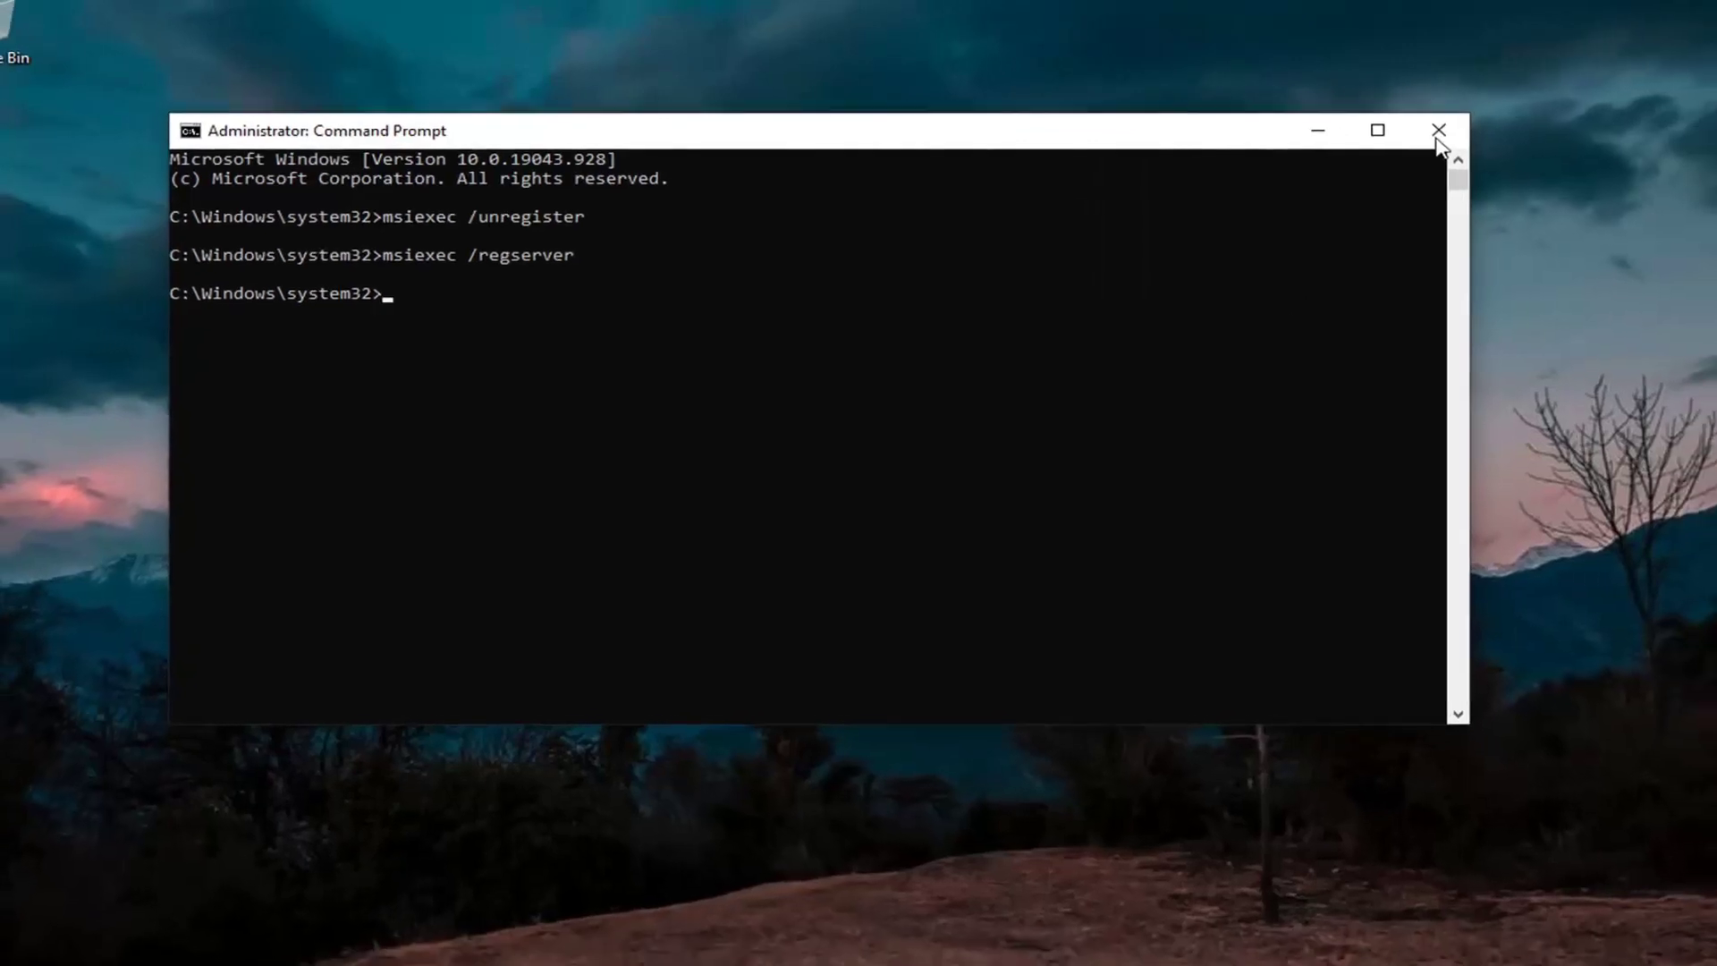
left_click(1479, 128)
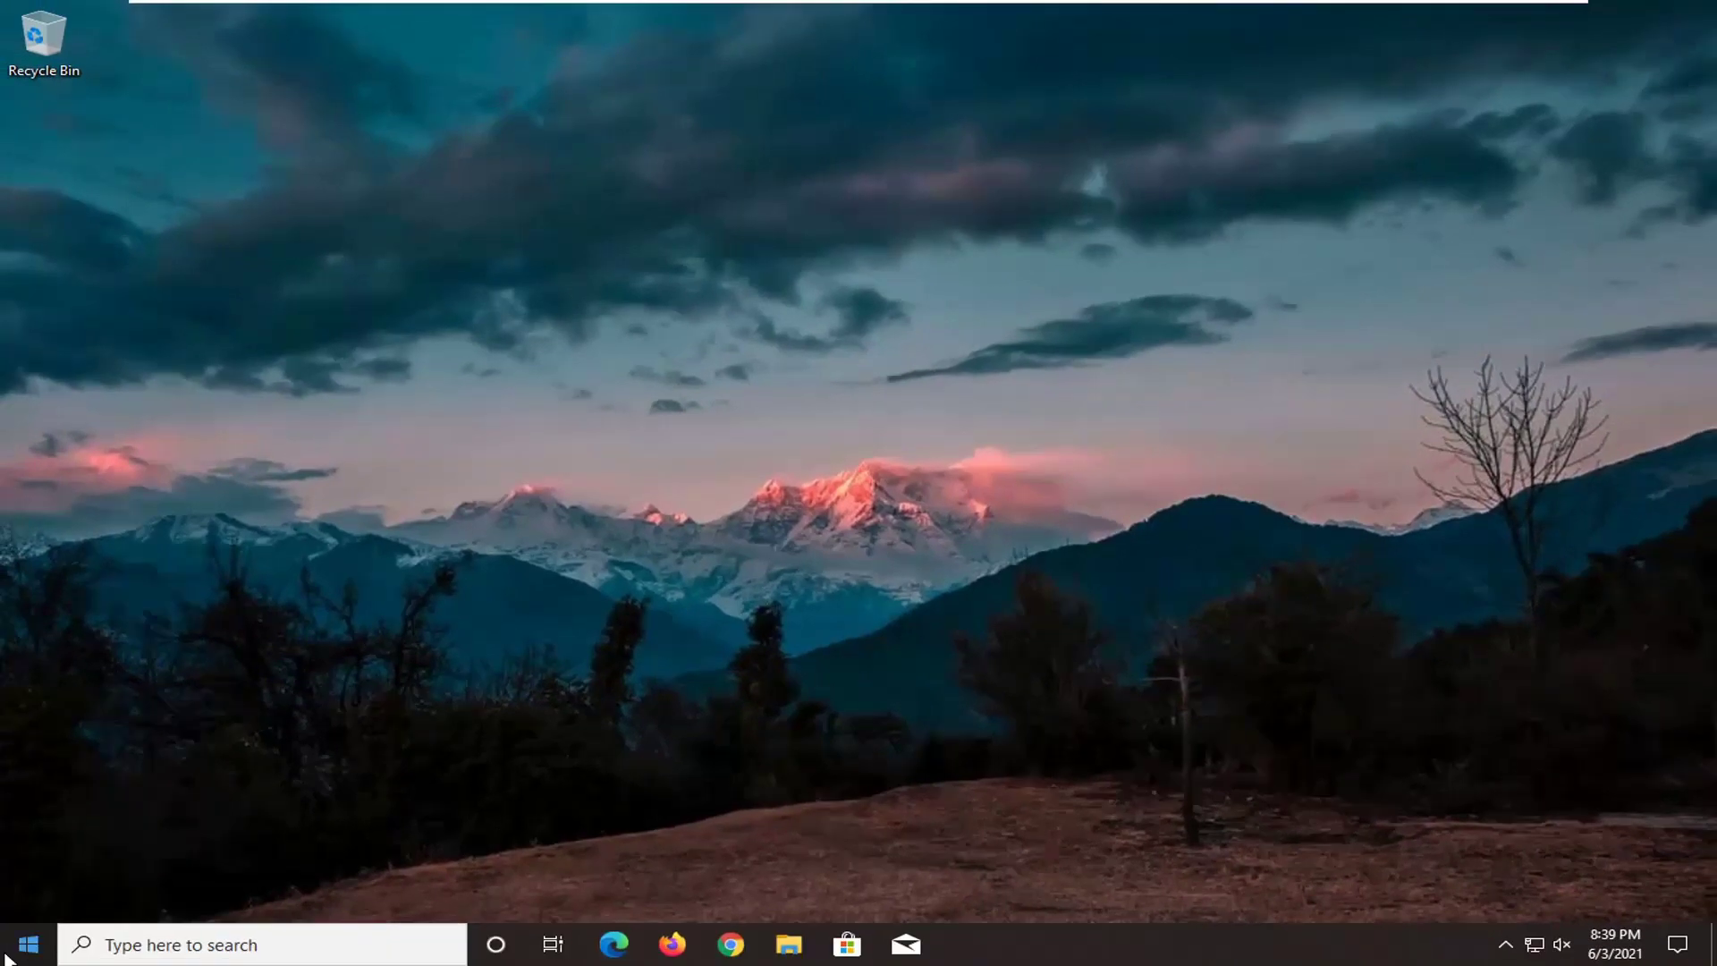
Open the Services app from a Start search for 'services' and reposition its window
left_click(27, 950)
type("services")
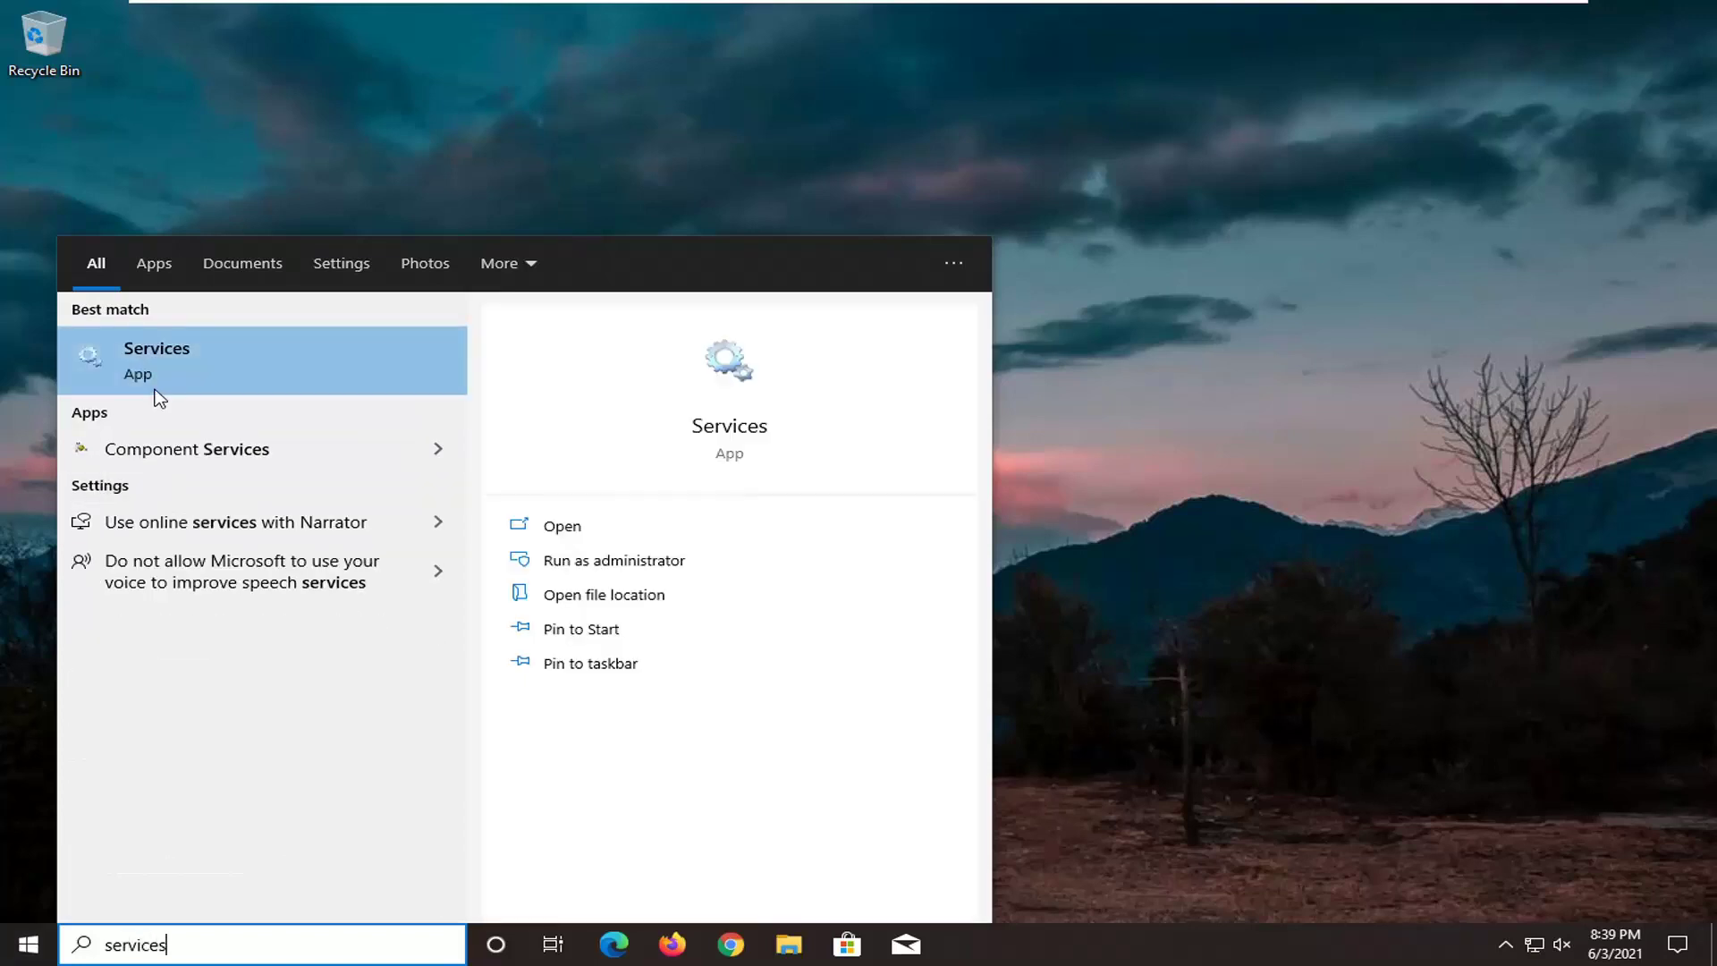
left_click(154, 362)
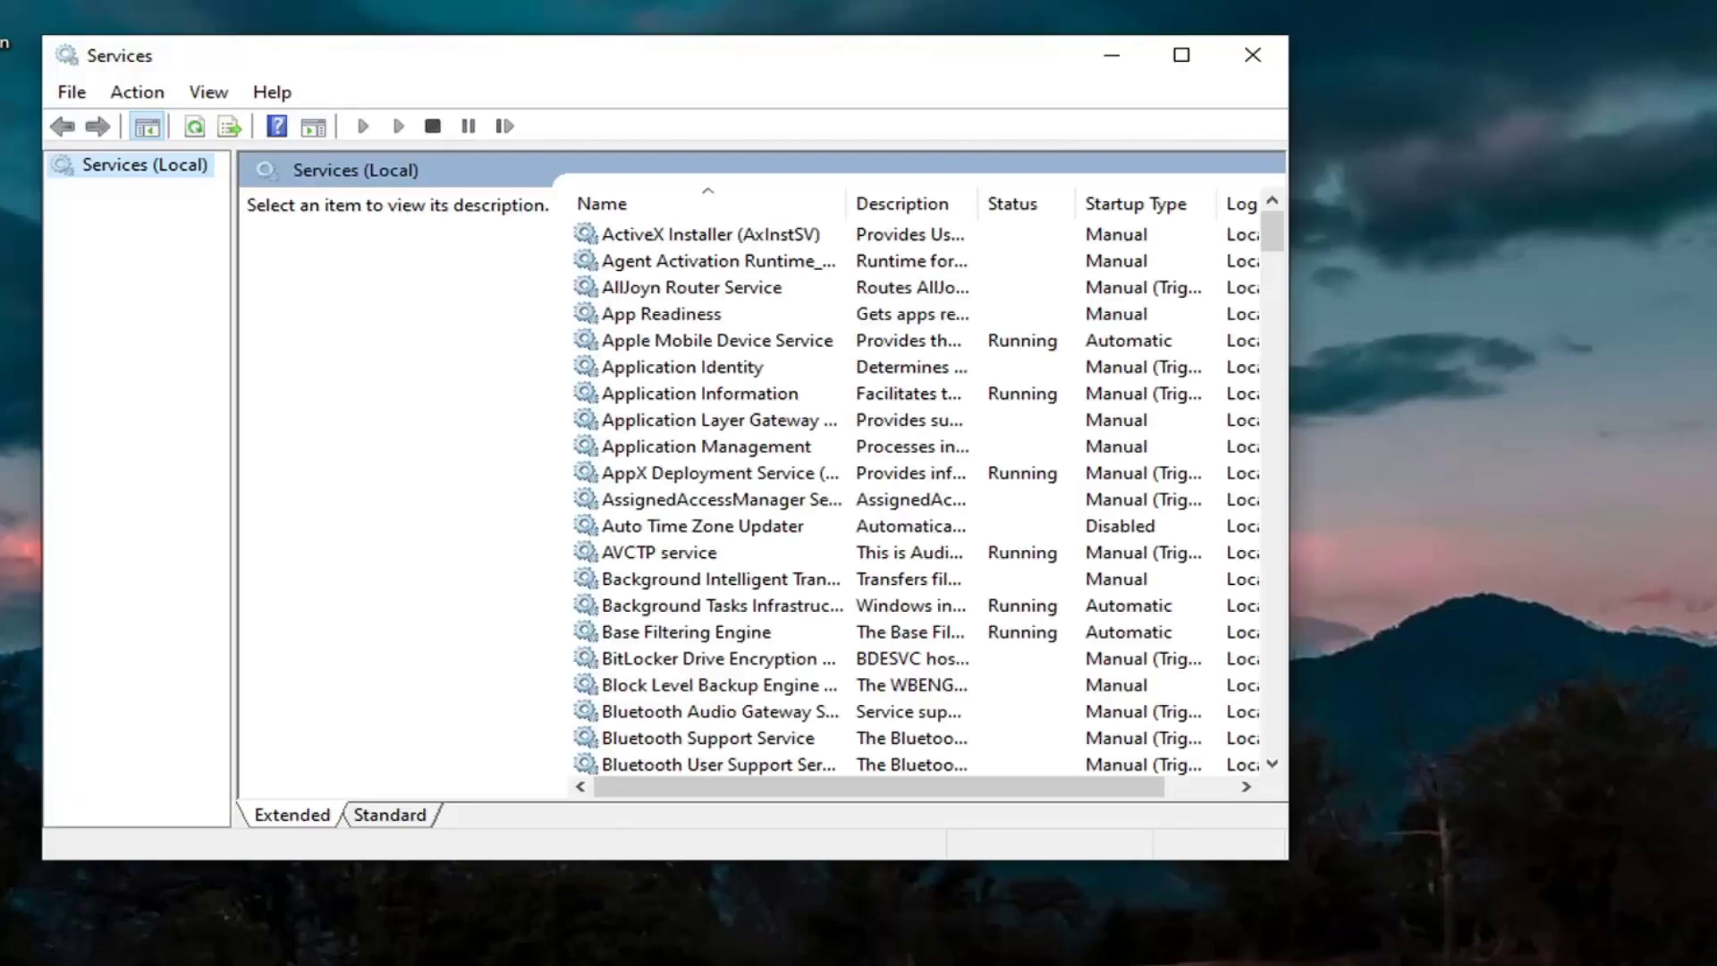
left_click_drag(939, 56, 1118, 54)
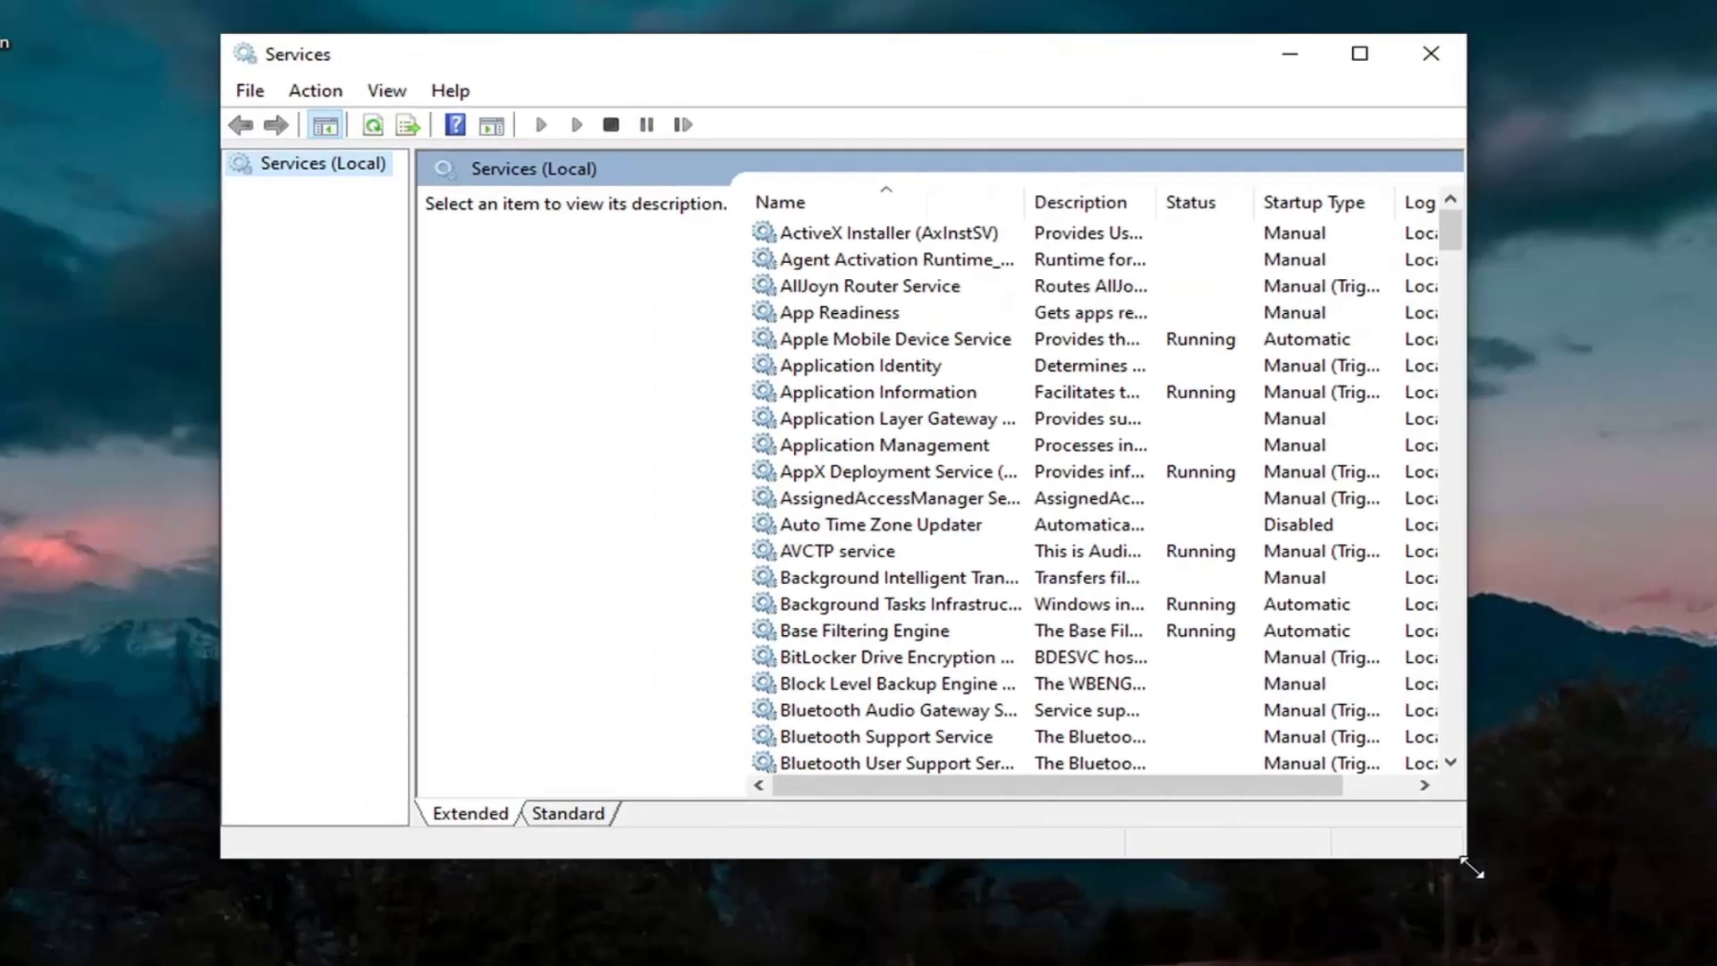
left_click_drag(1471, 868, 1682, 925)
Start the Windows Installer service from its properties and confirm with OK
left_click(904, 605)
scroll(921, 554, "down", 13)
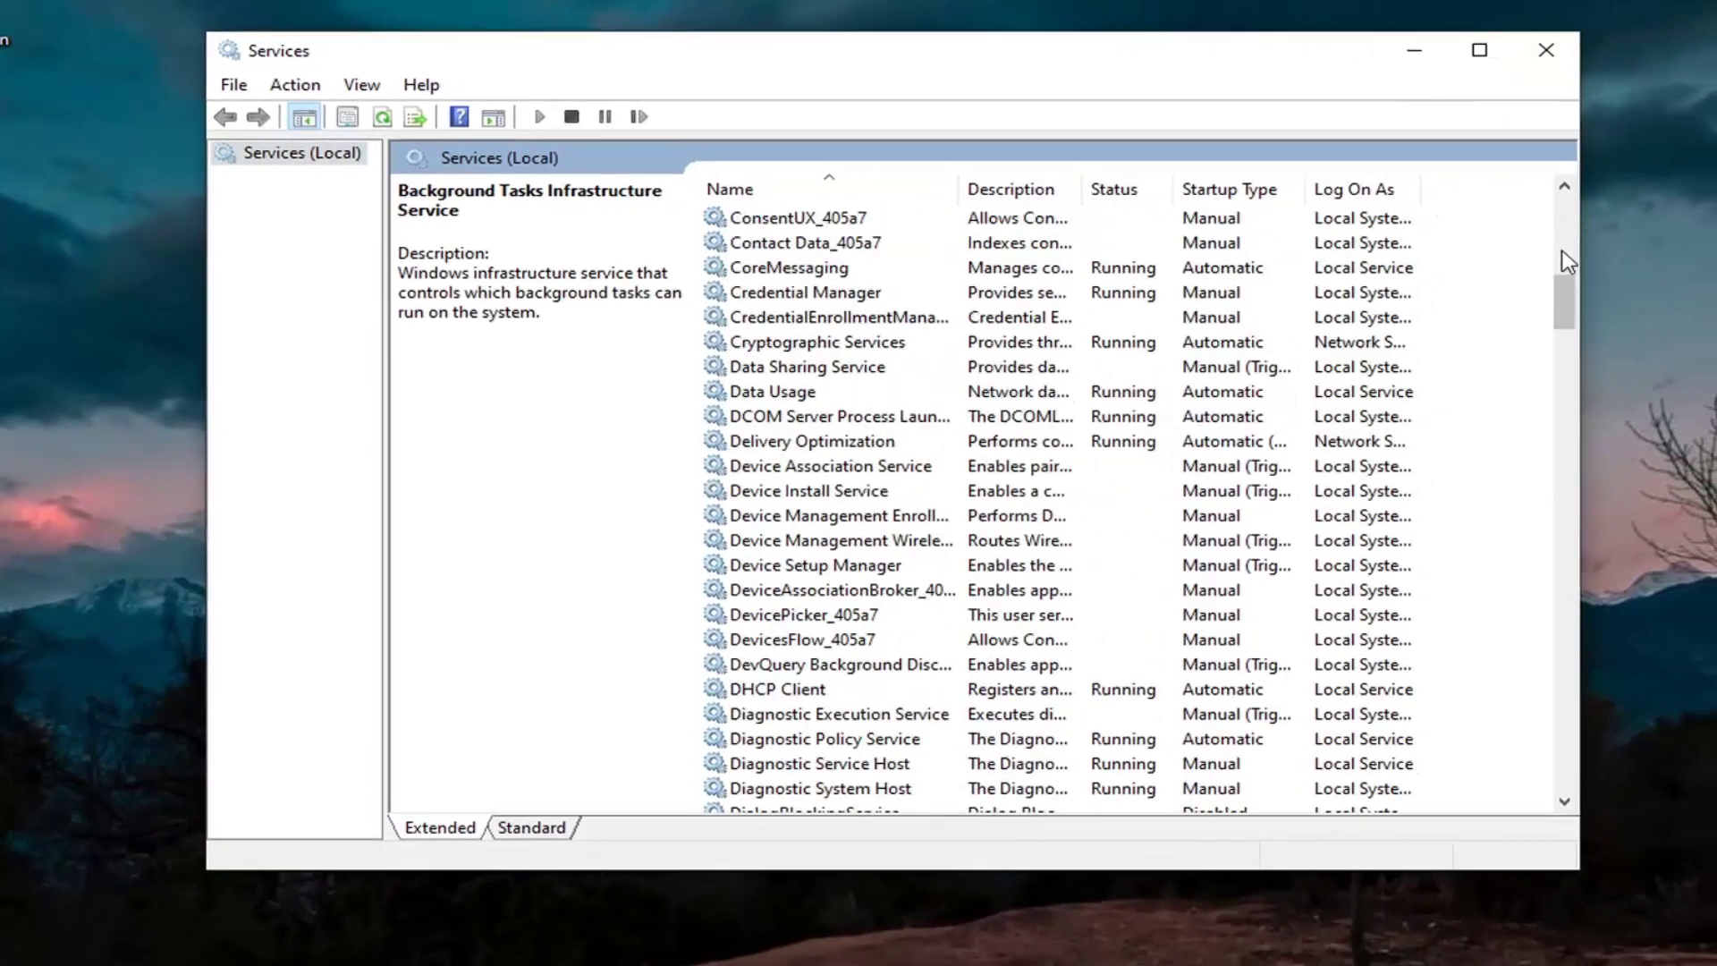
left_click_drag(1565, 269, 1525, 709)
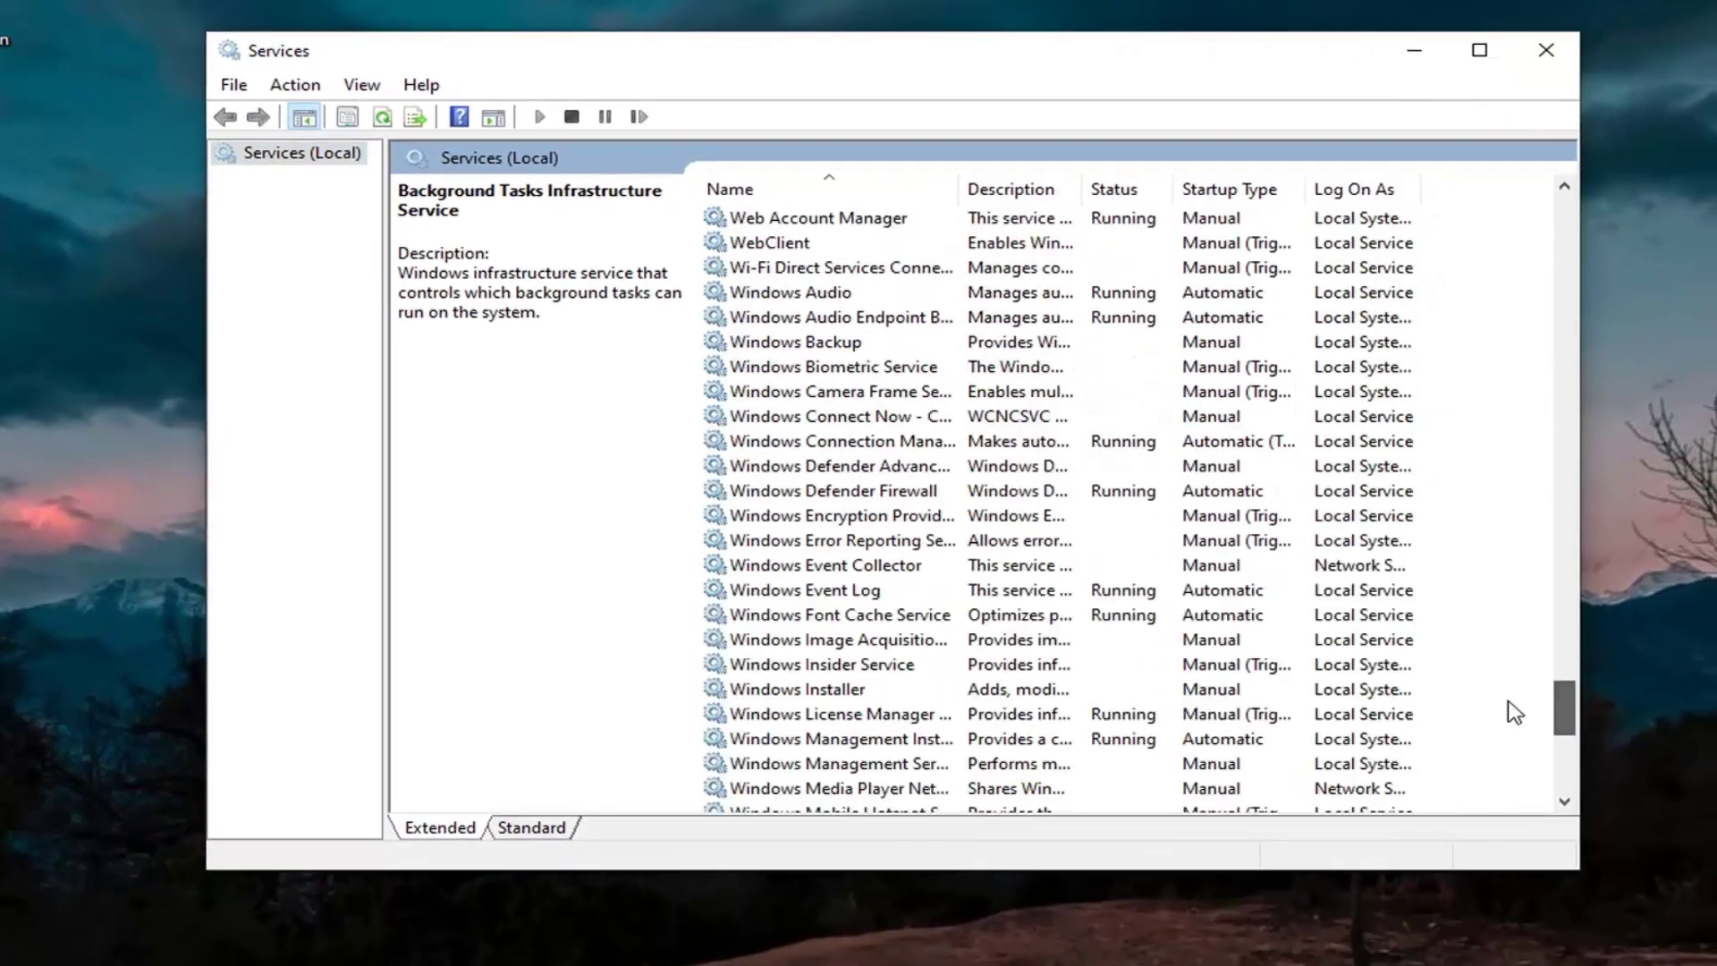
left_click(751, 688)
double_click(771, 693)
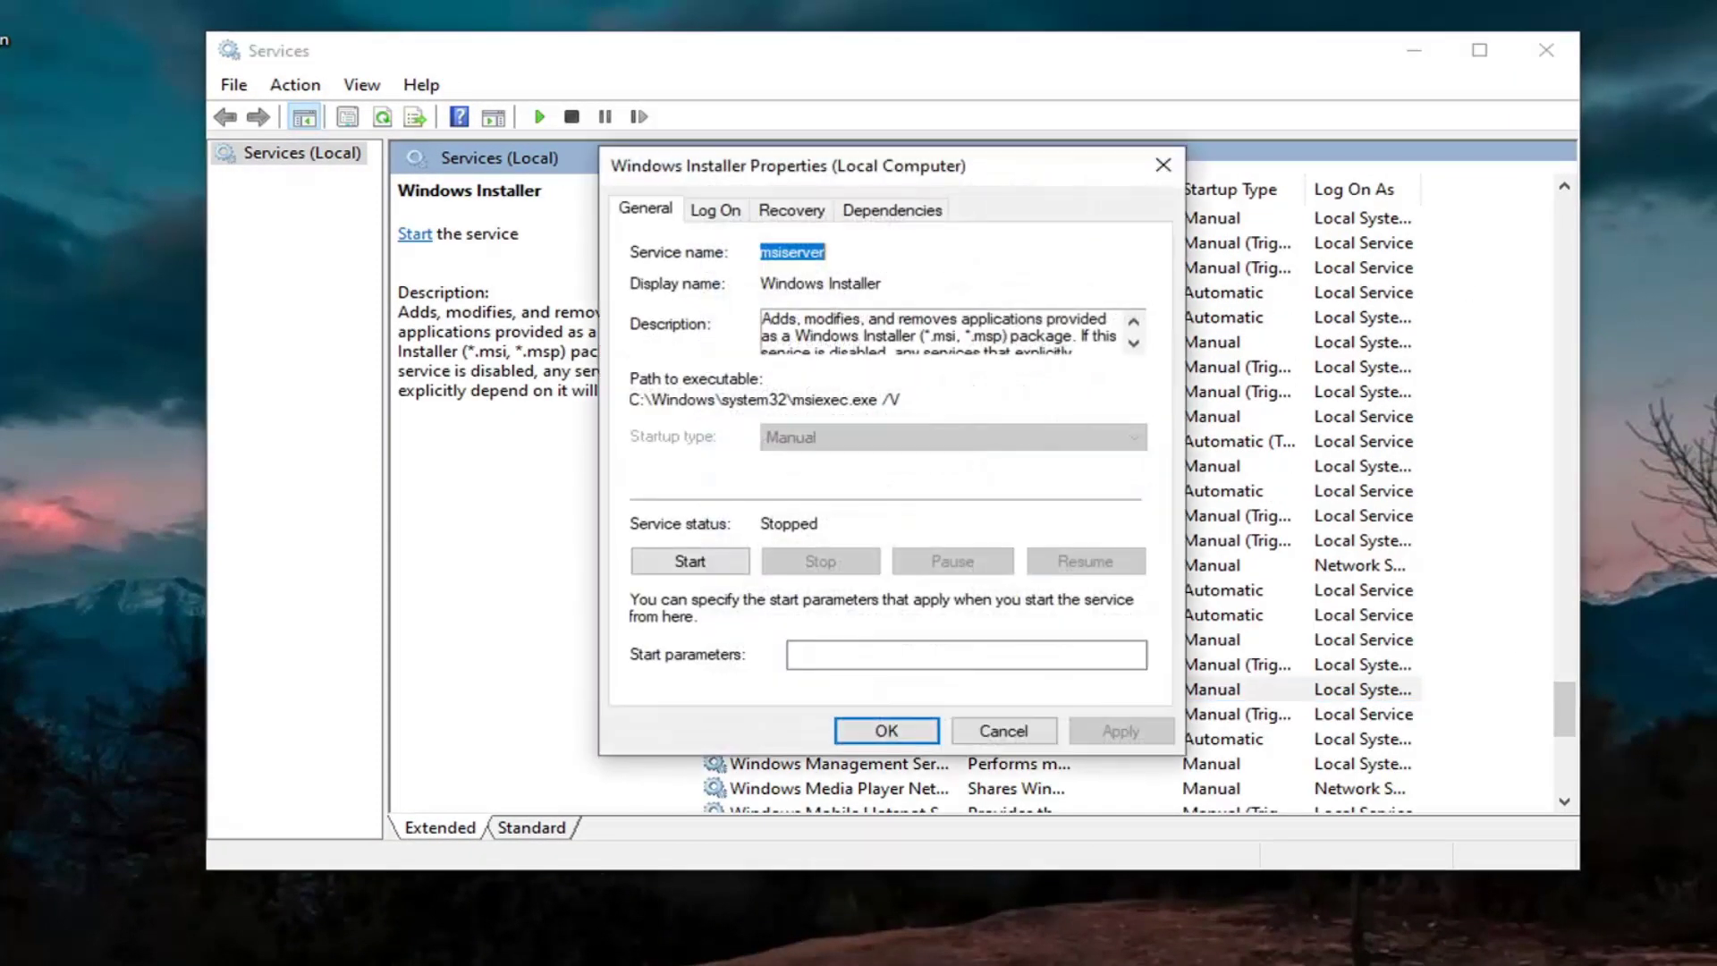
left_click(690, 563)
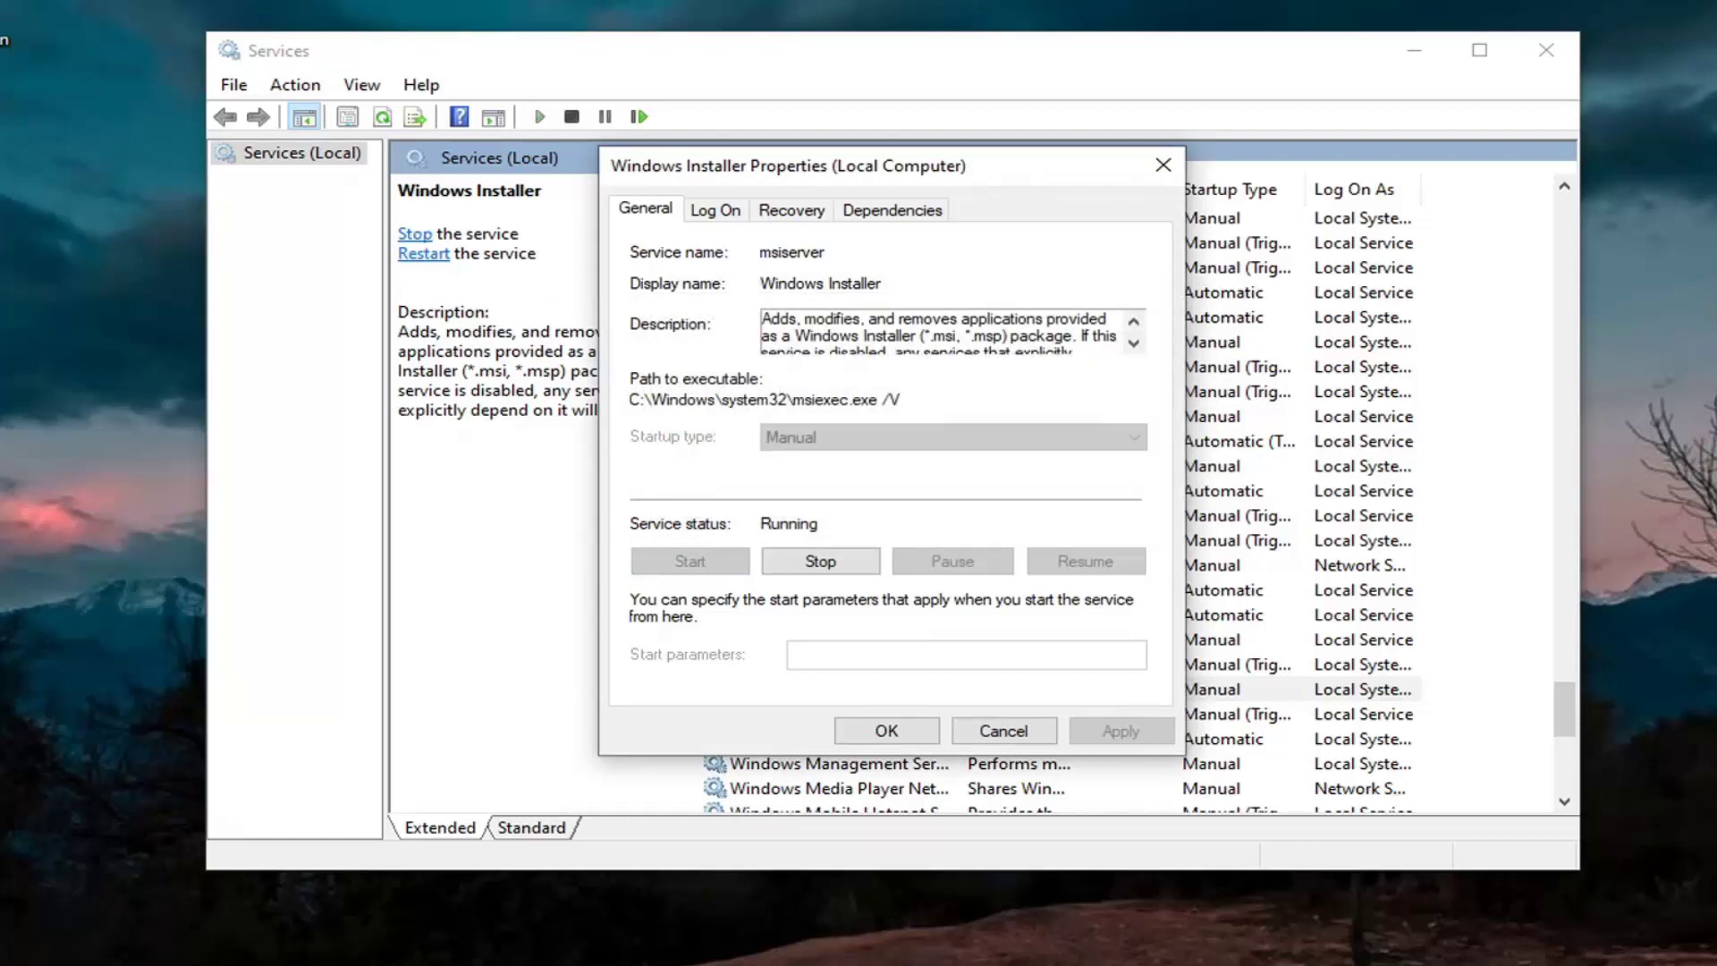
left_click(887, 731)
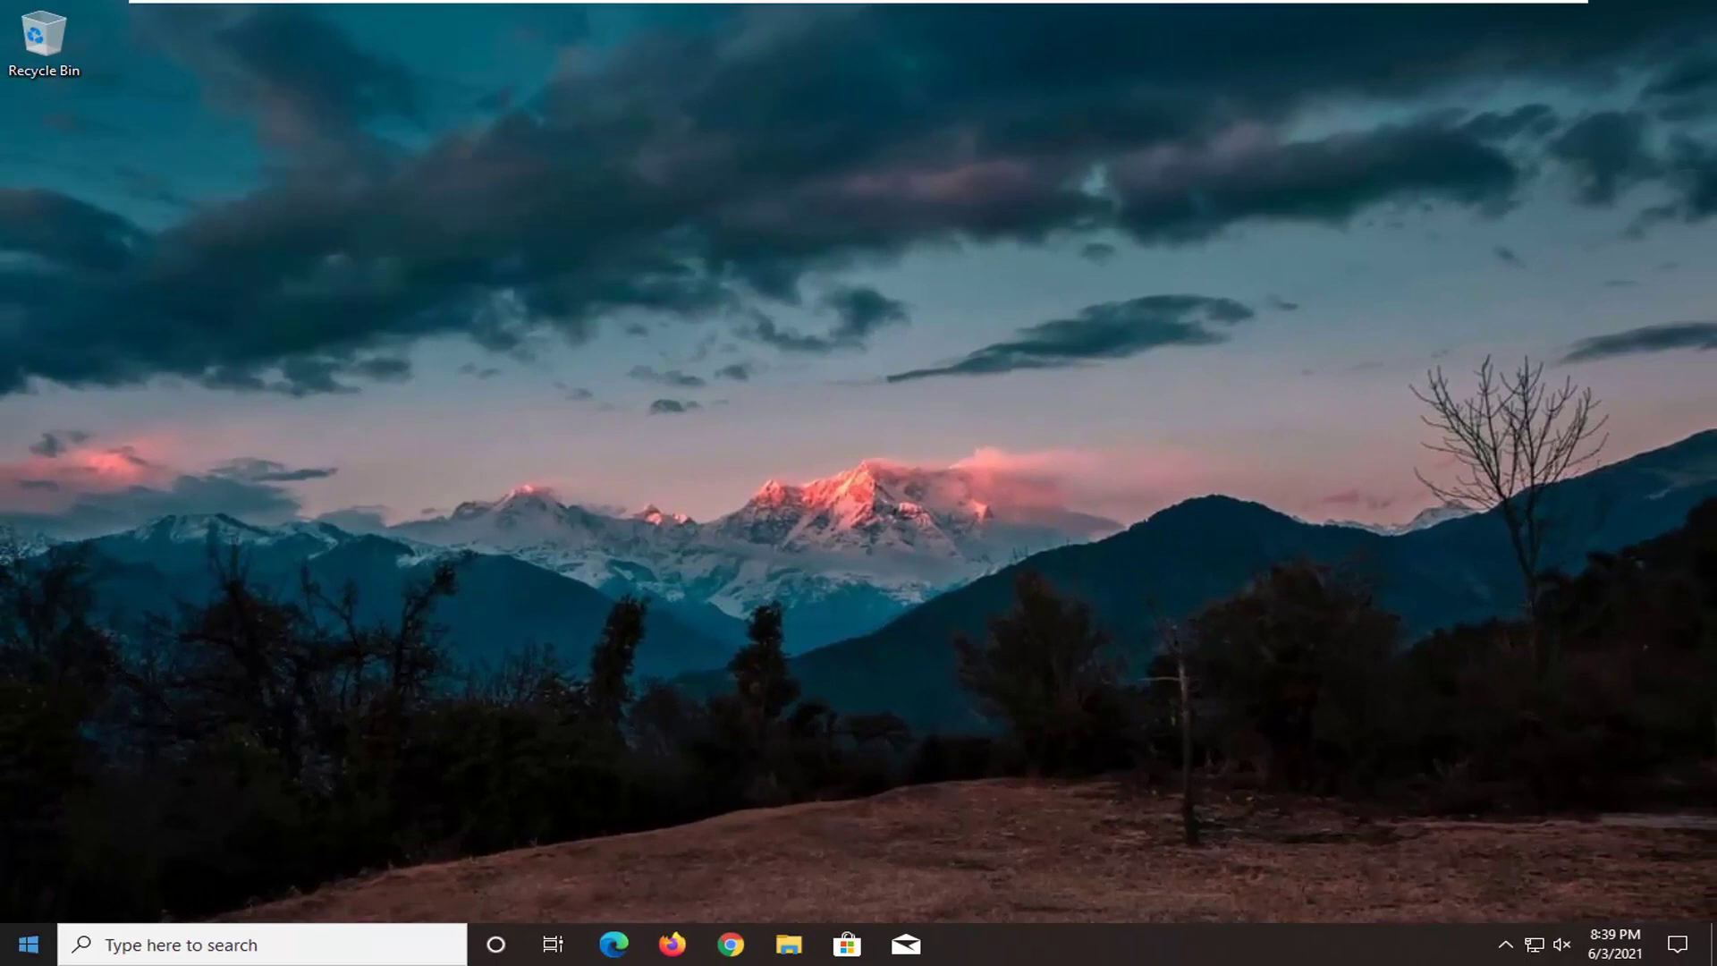
Launch Registry Editor via 'regedit' as administrator and approve the UAC prompt
left_click(3, 946)
type("regedit")
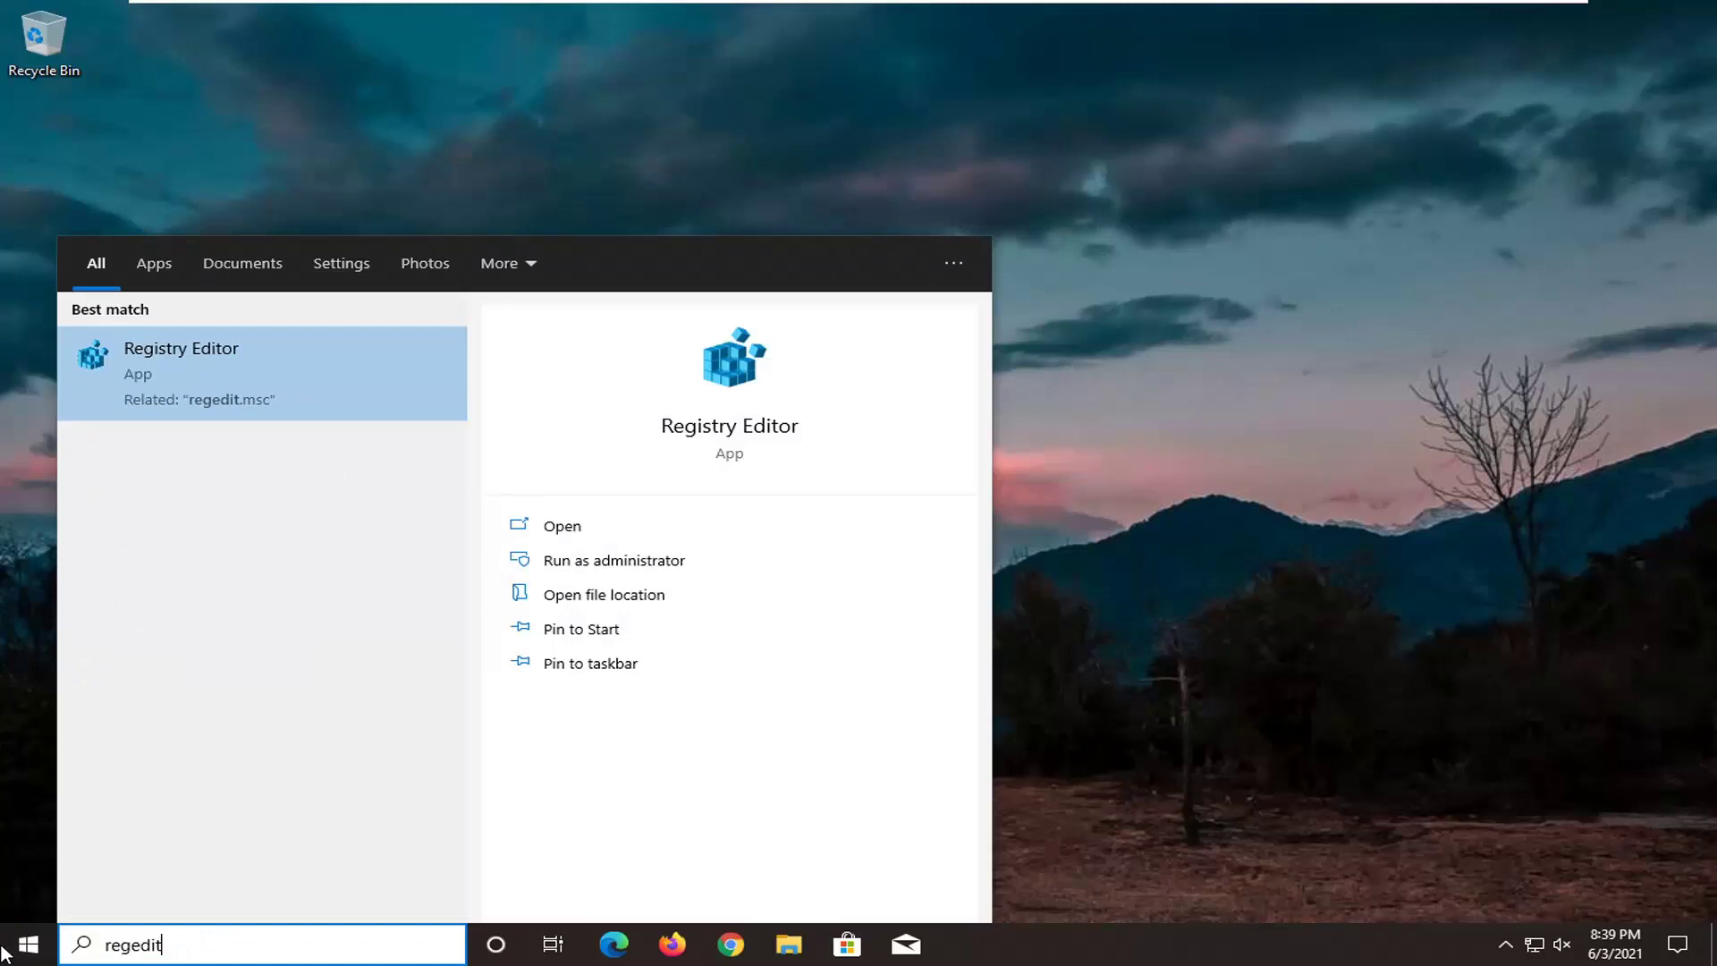
right_click(224, 372)
left_click(302, 396)
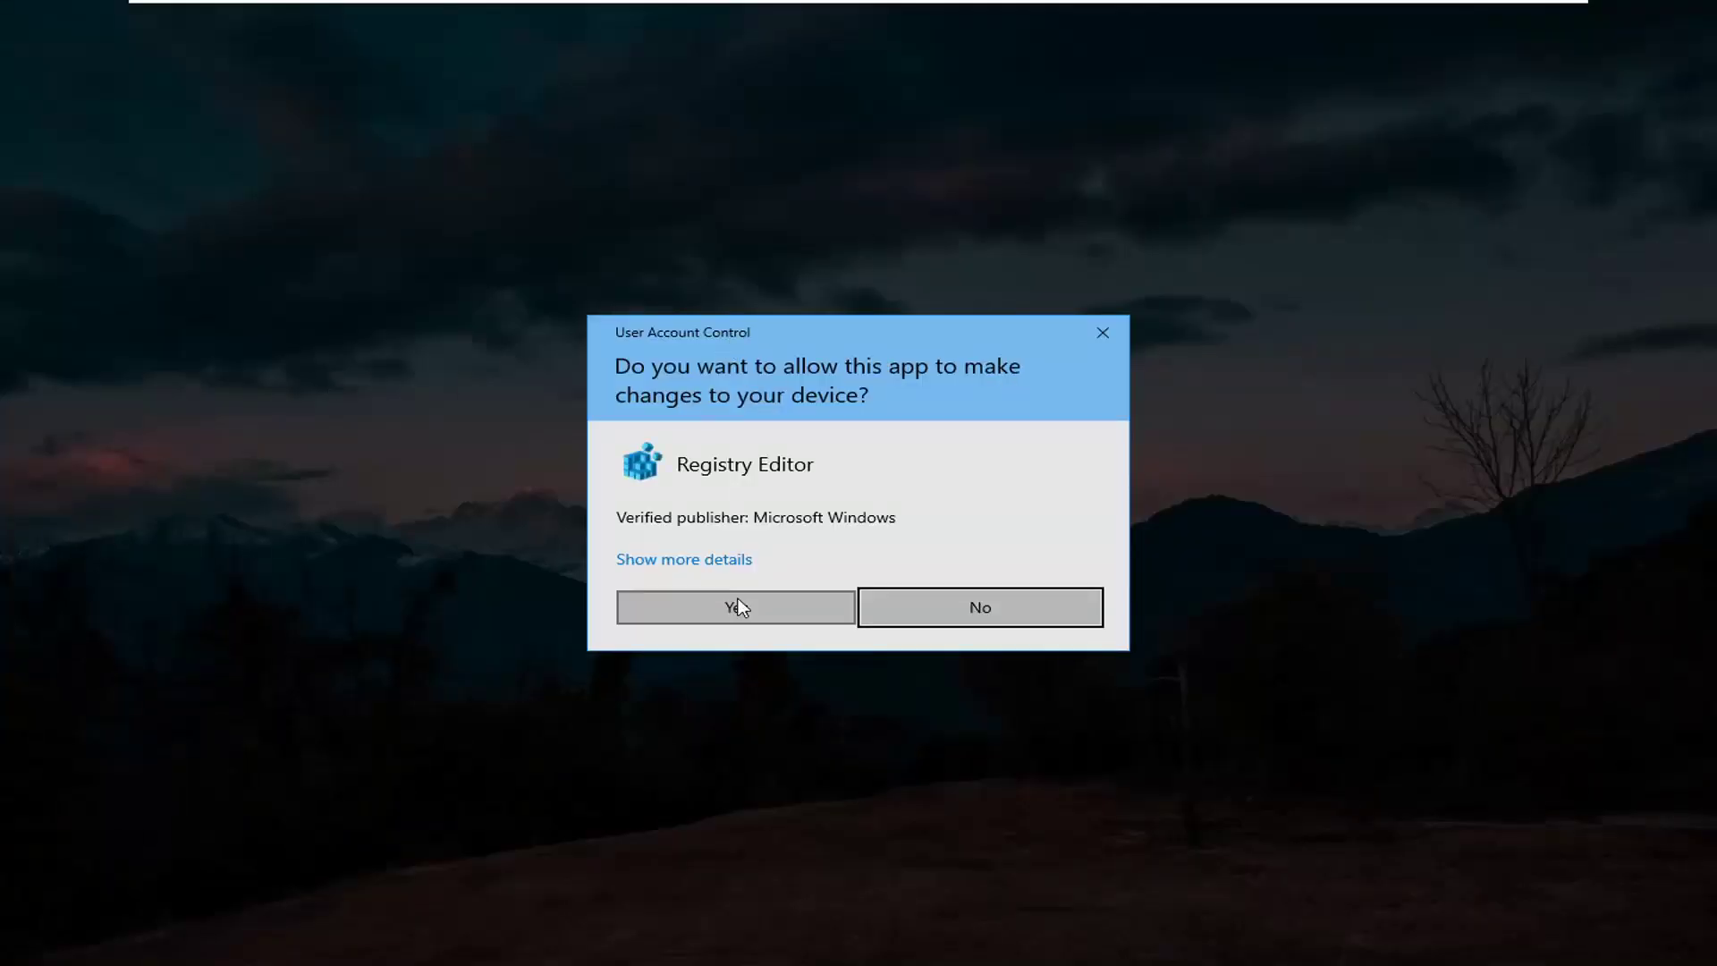
left_click(756, 612)
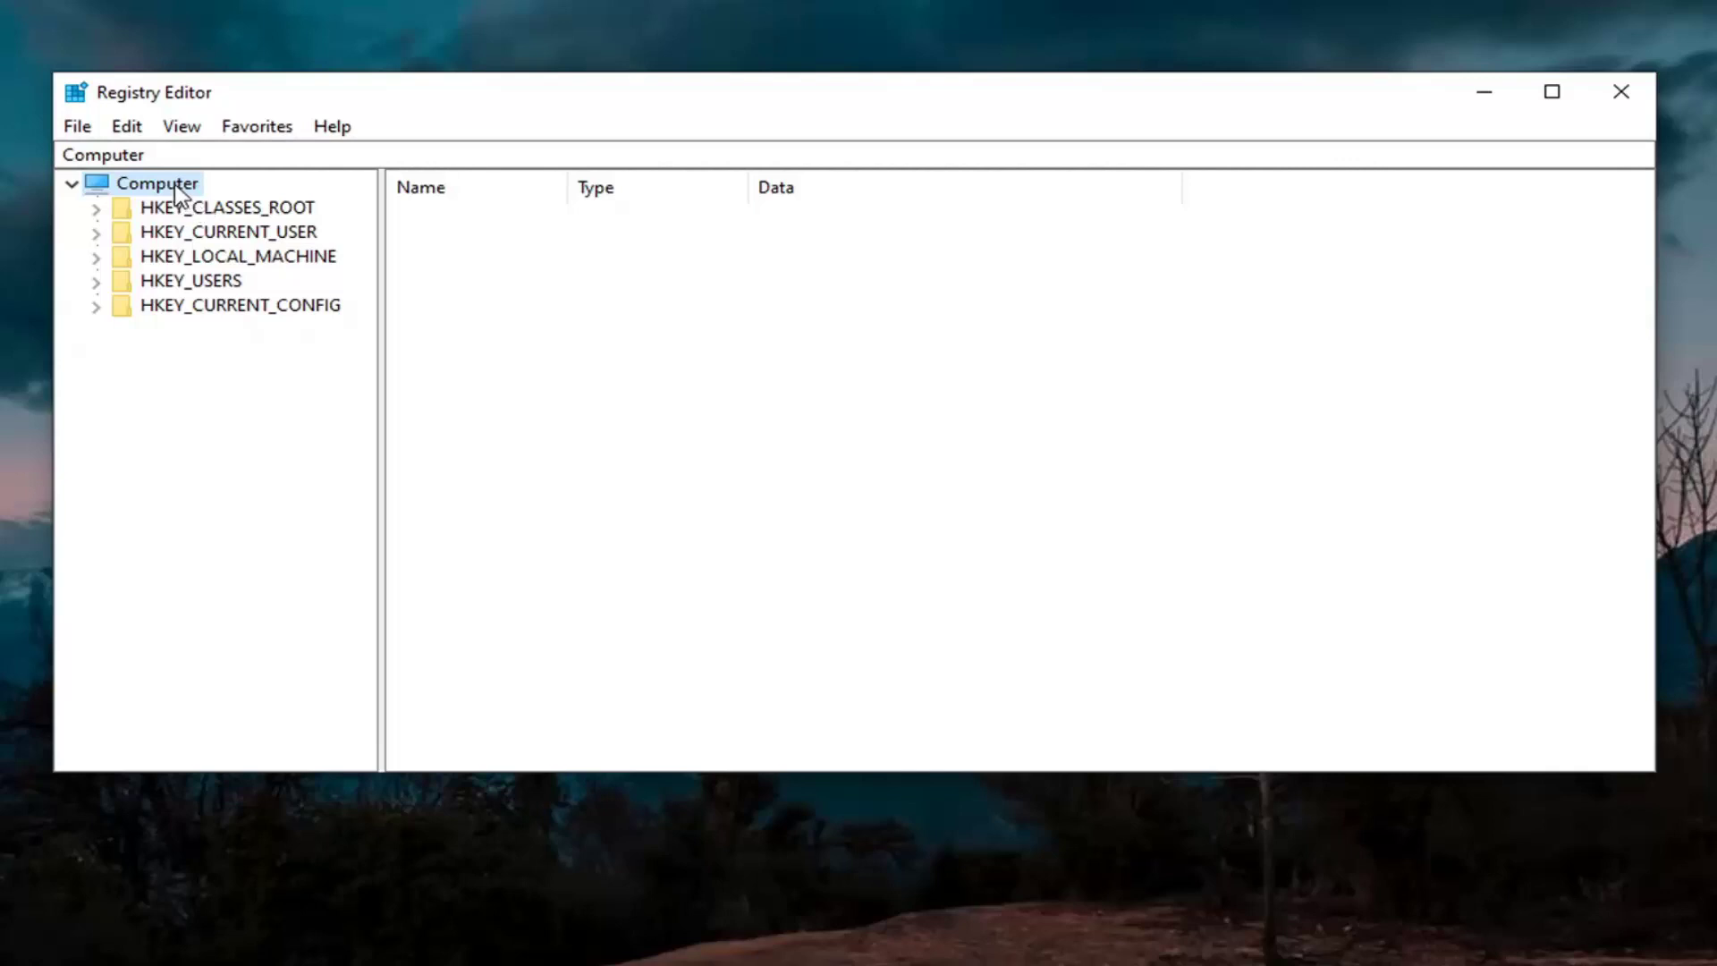
left_click(78, 130)
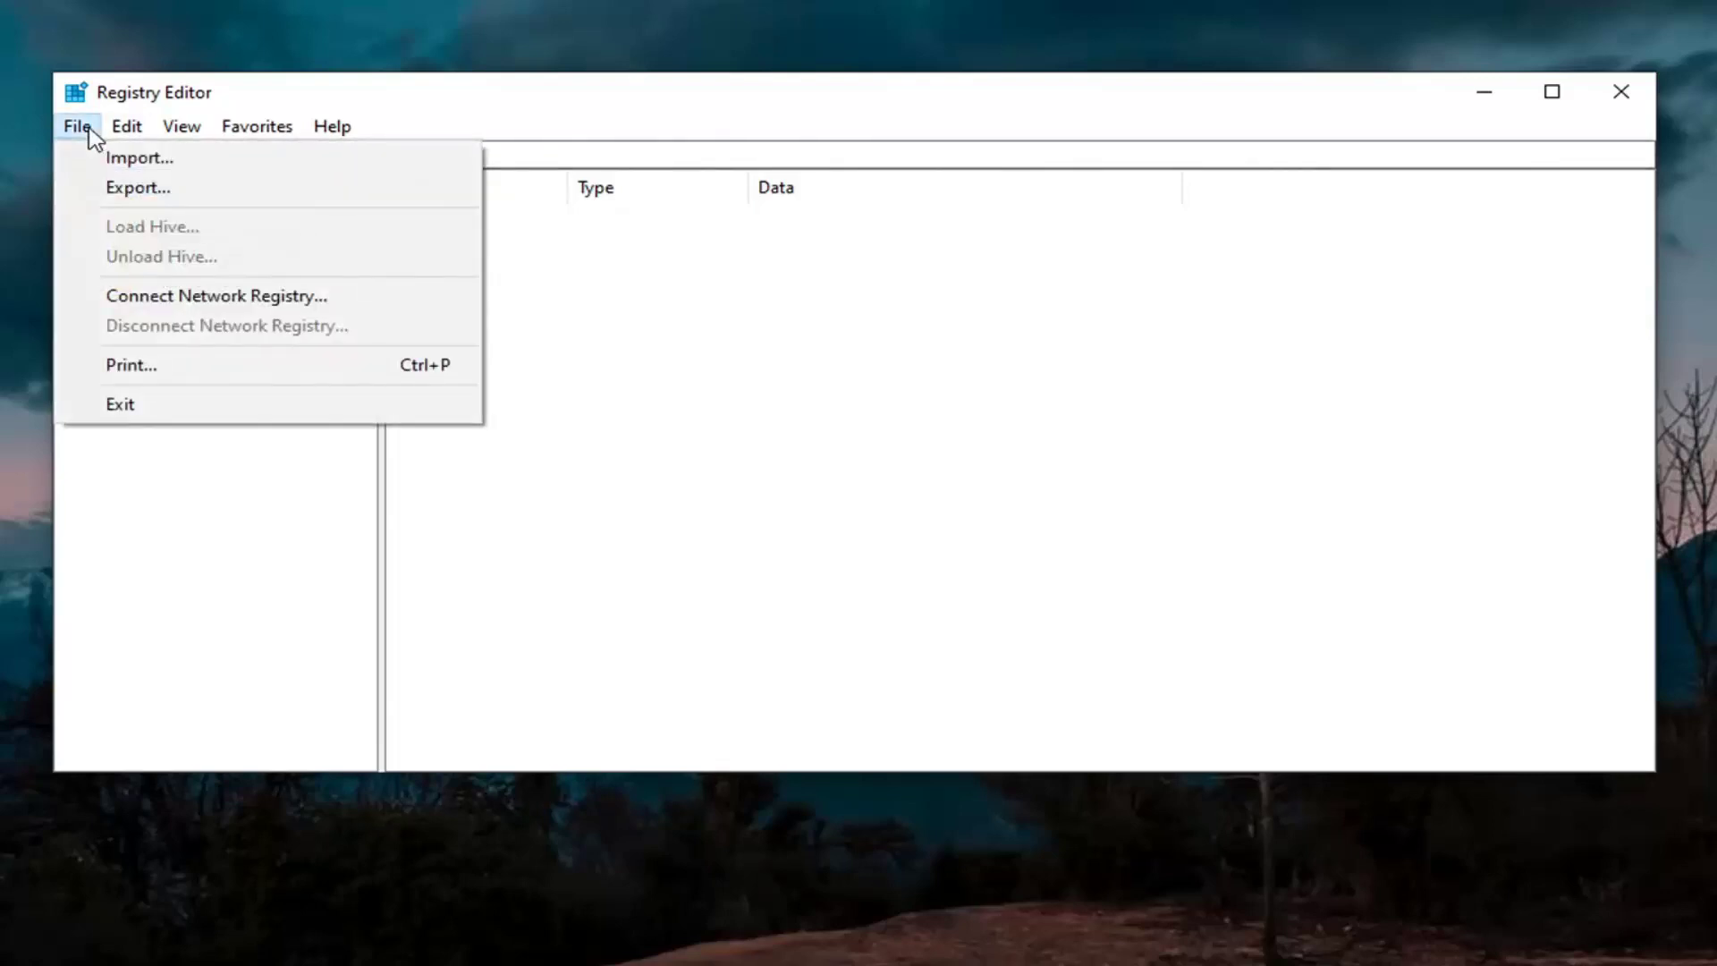
left_click(105, 190)
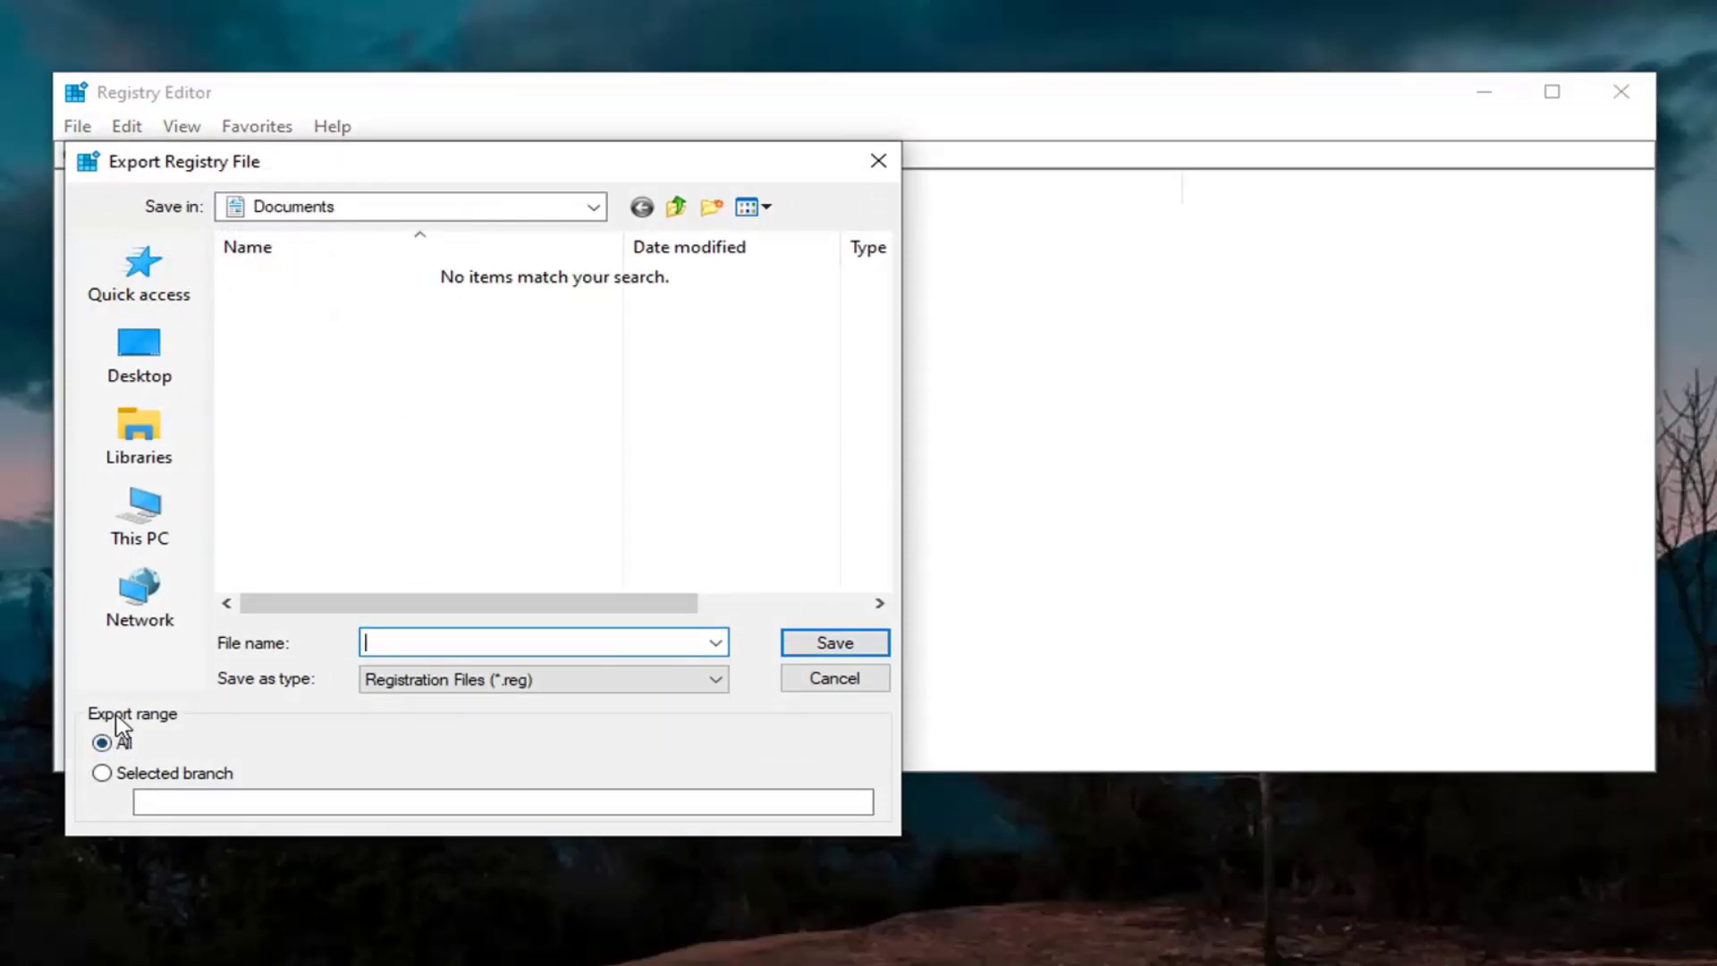
left_click(141, 356)
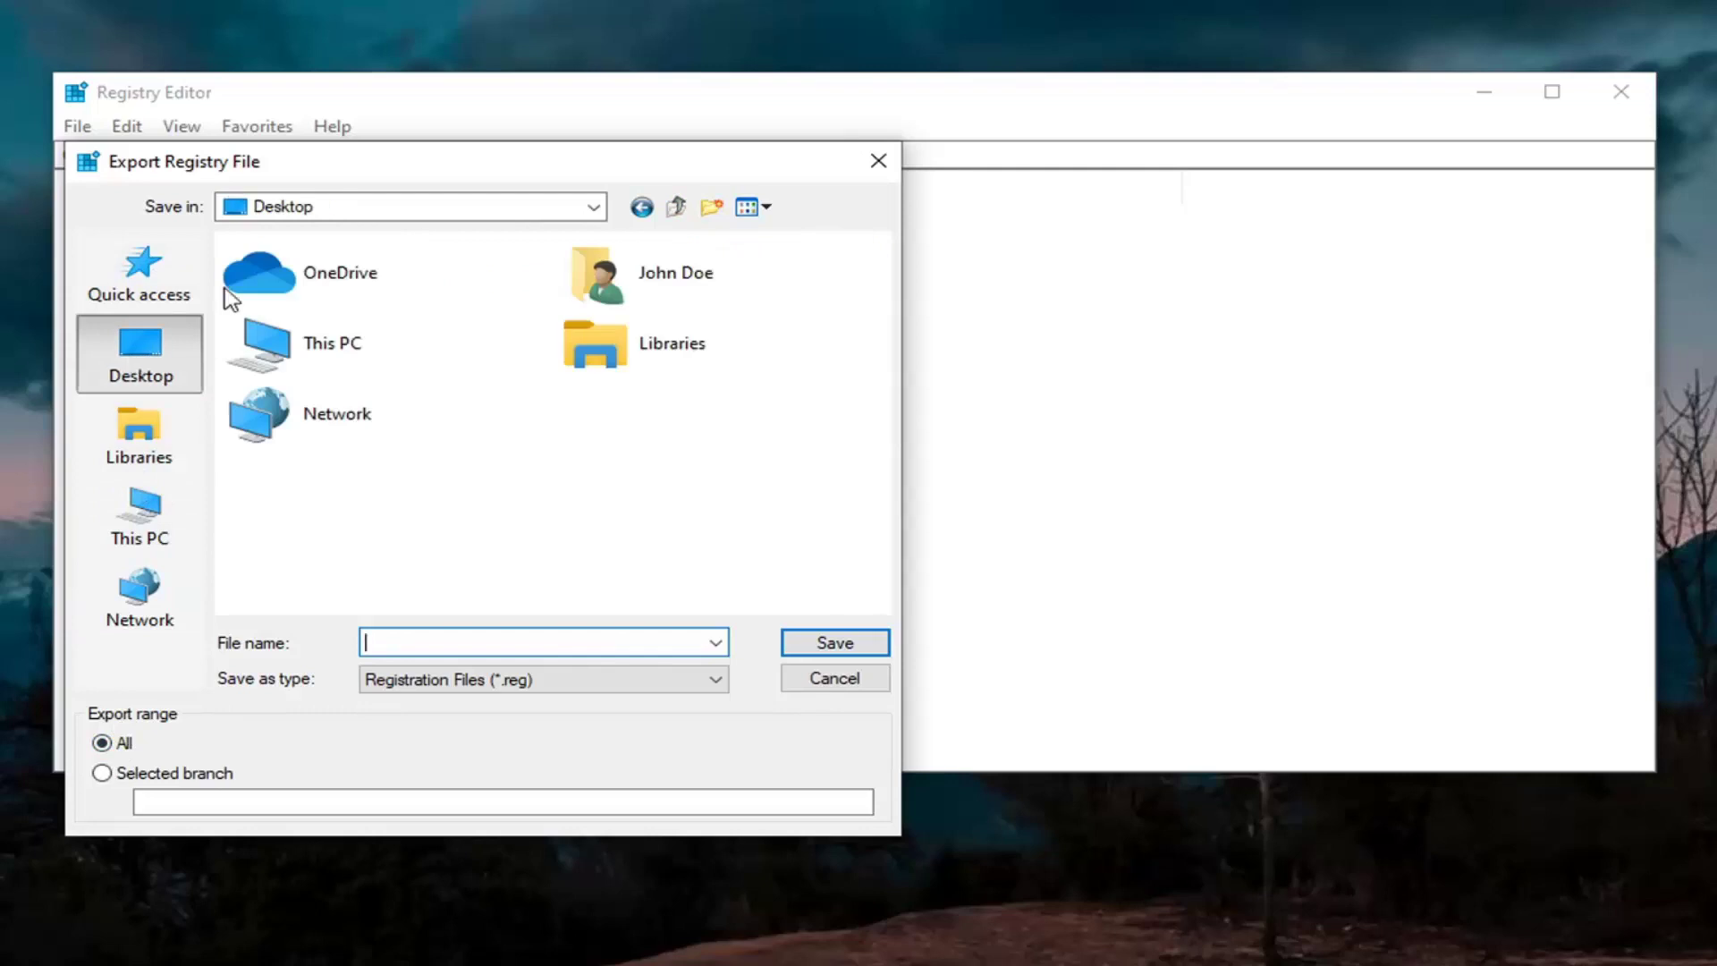
left_click(854, 687)
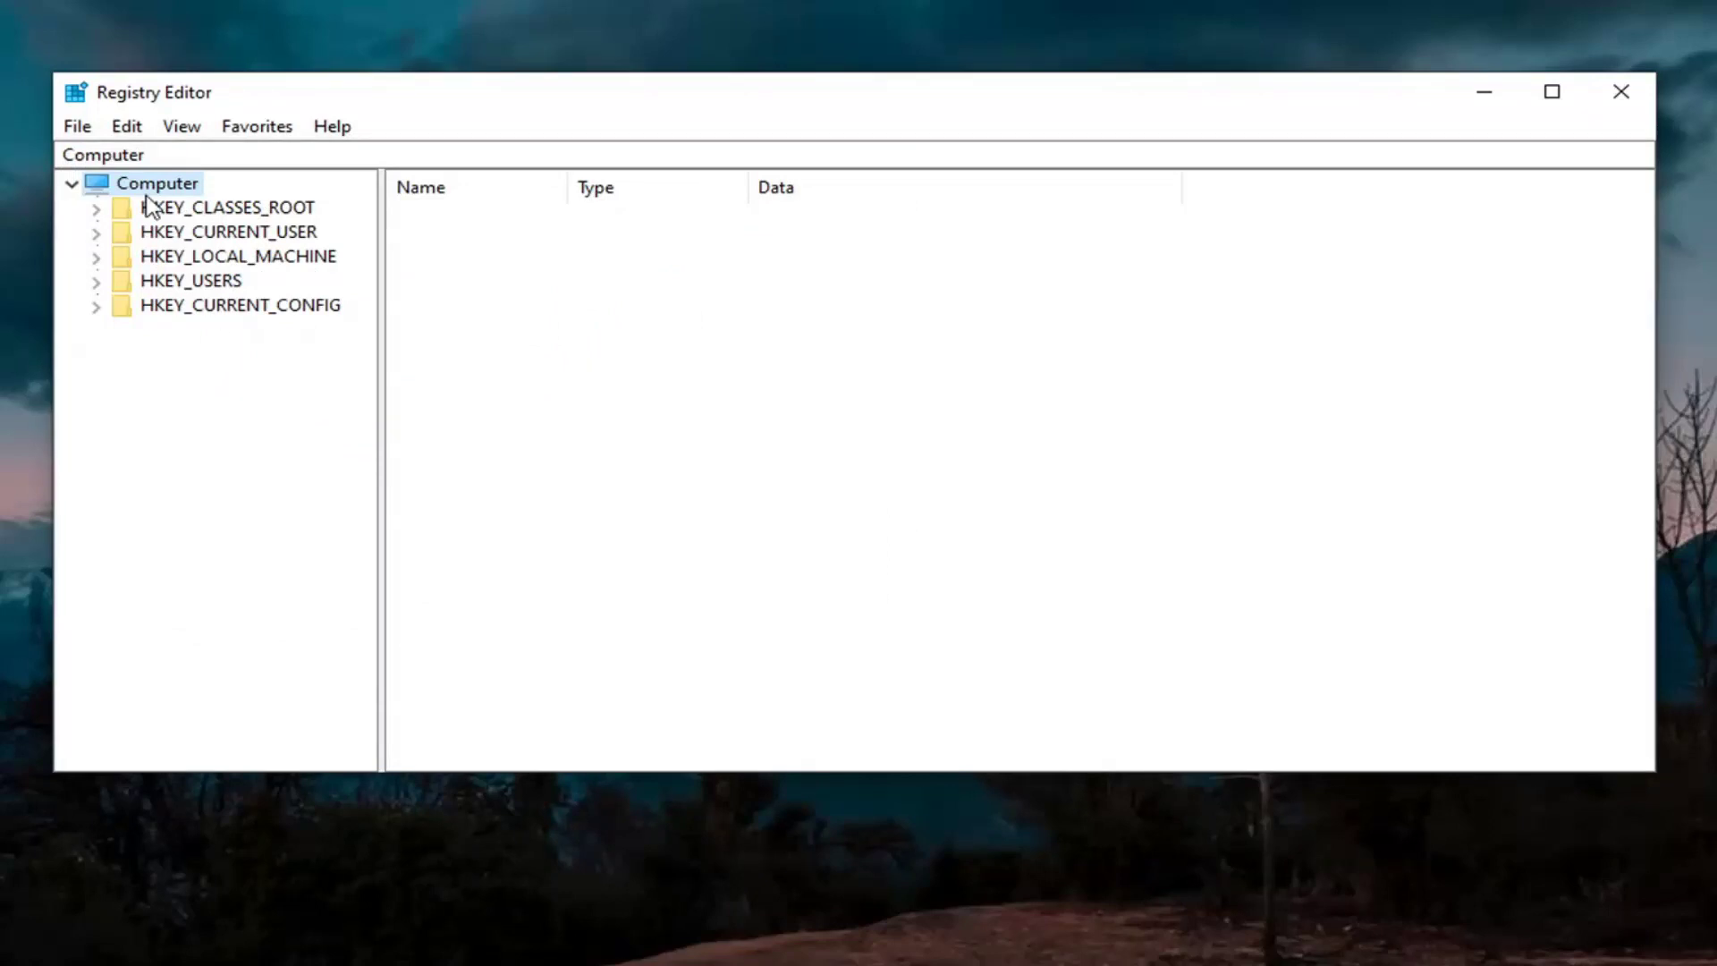
left_click(77, 128)
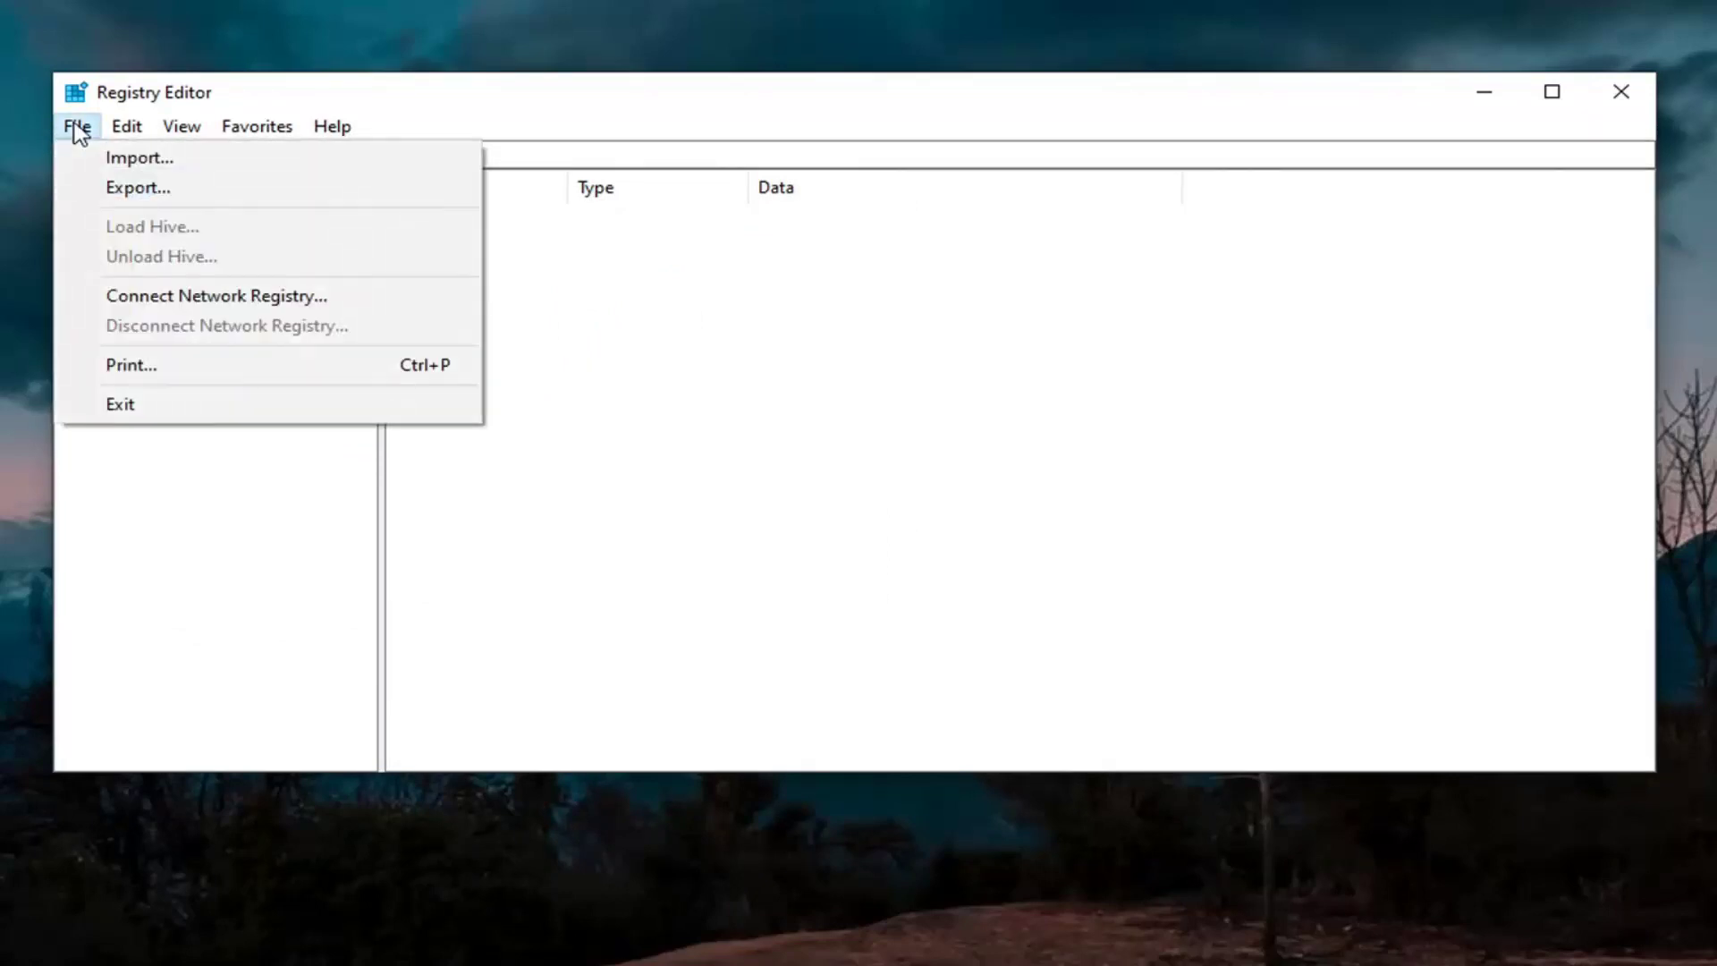
left_click(111, 158)
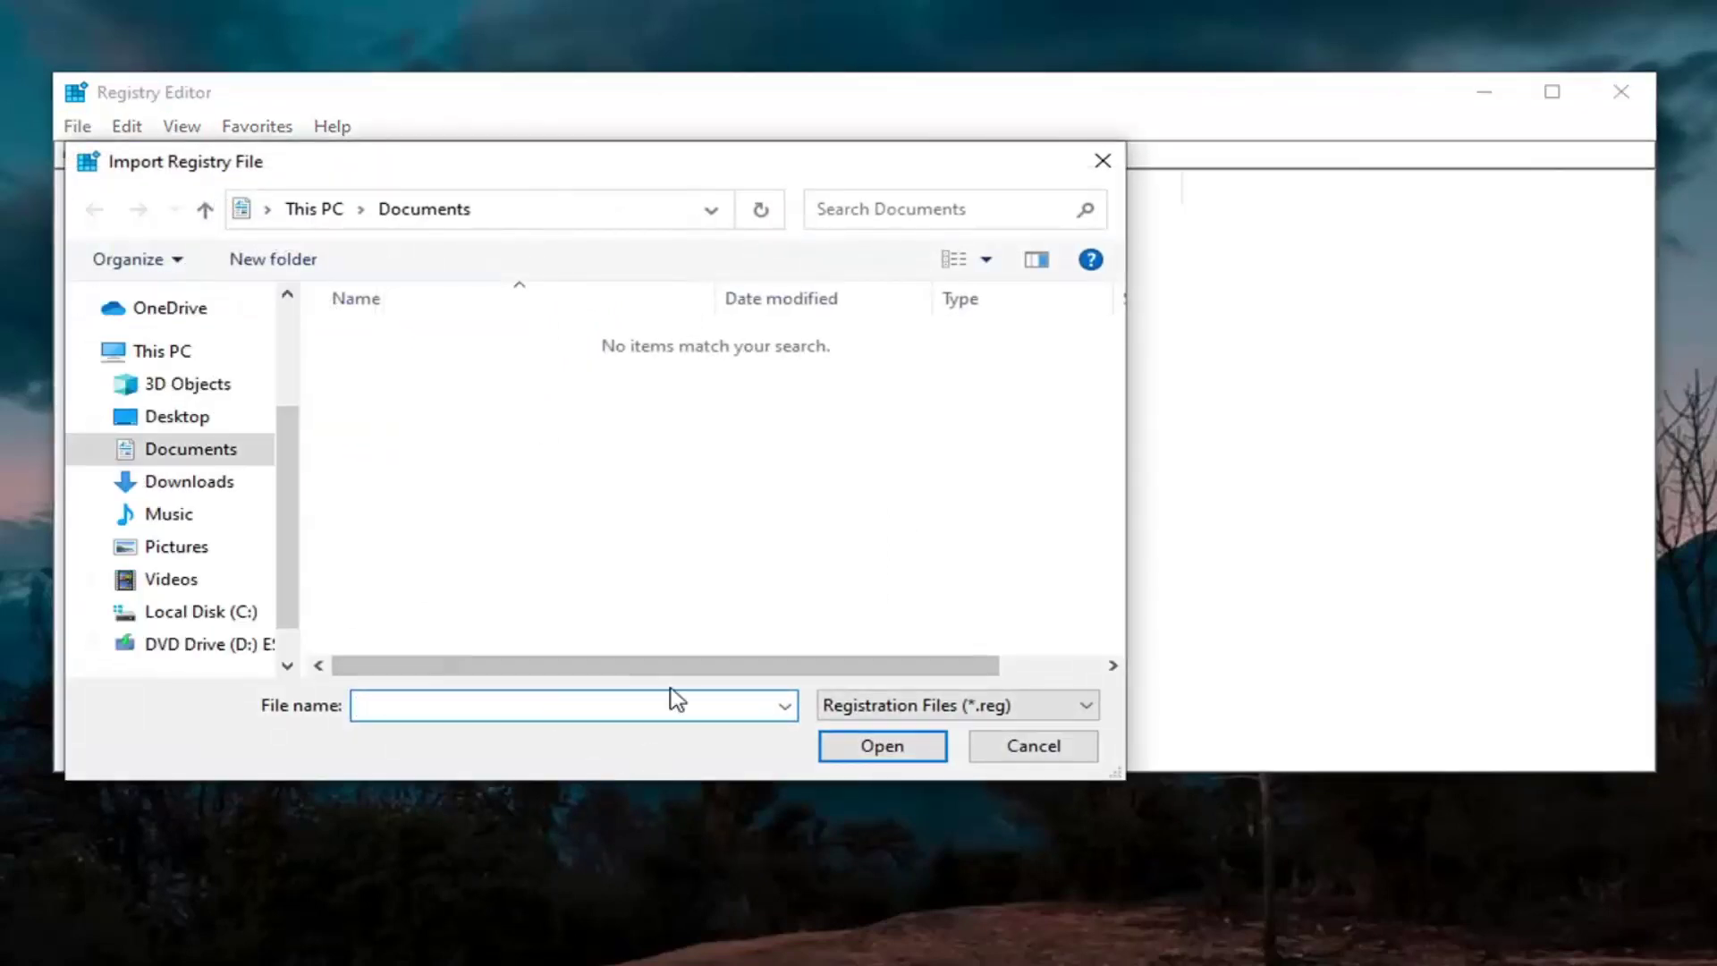
left_click(165, 354)
left_click(173, 387)
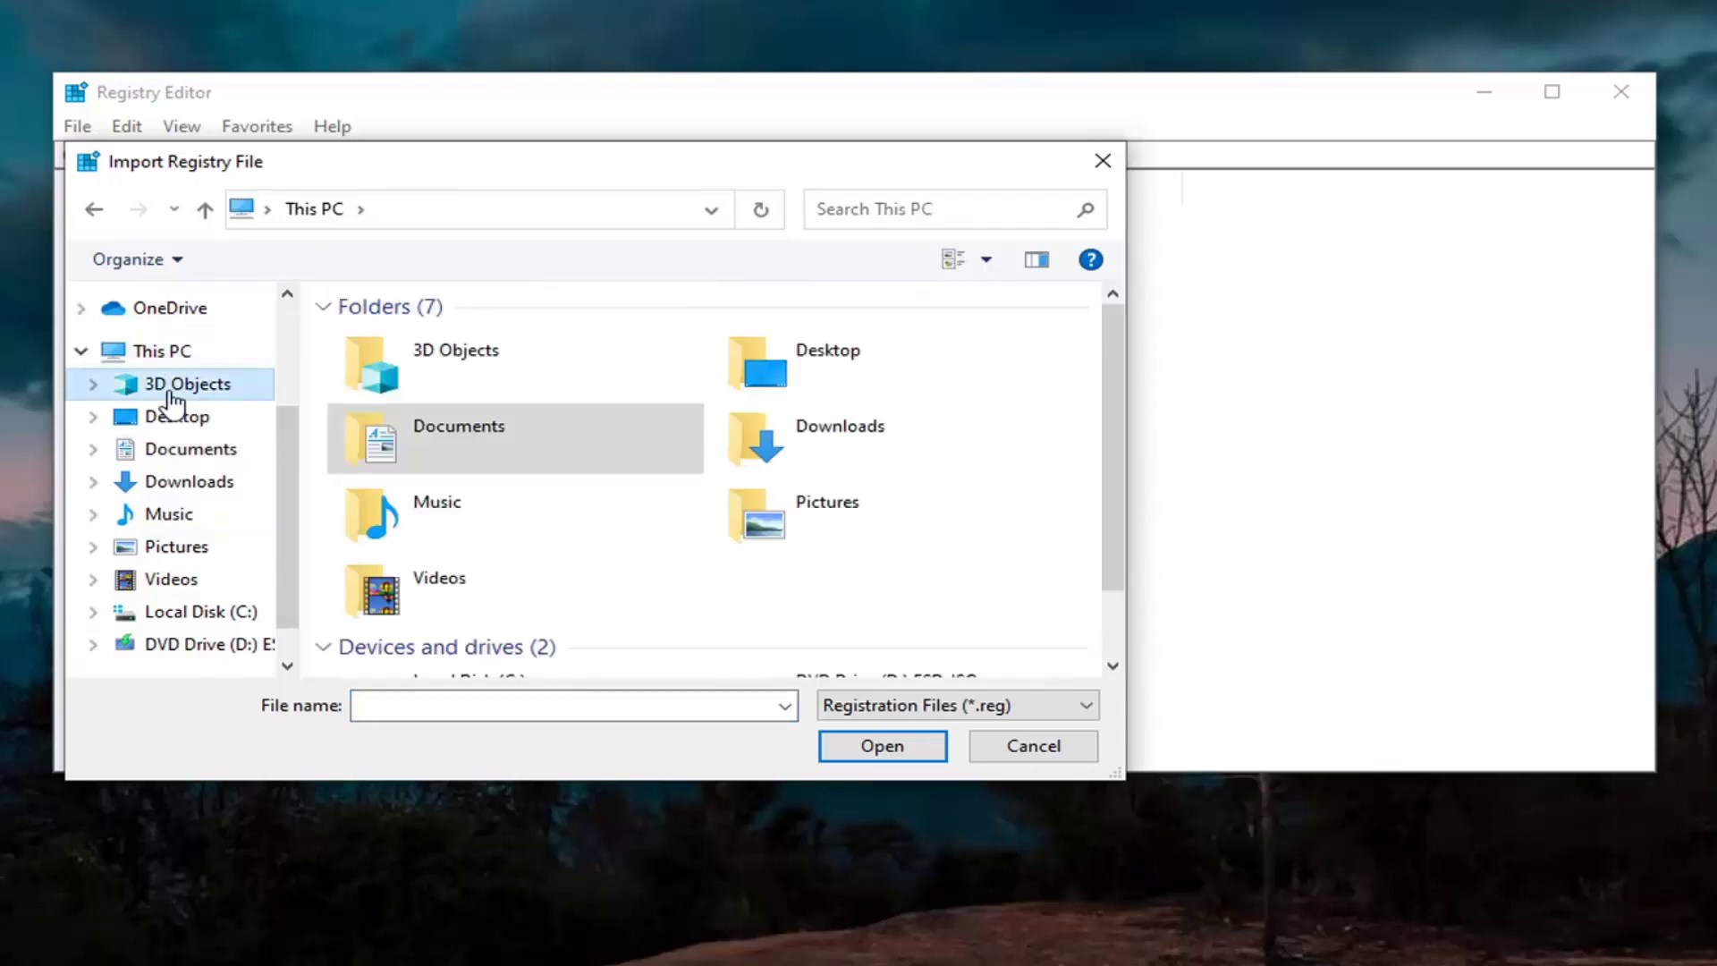
left_click(1019, 753)
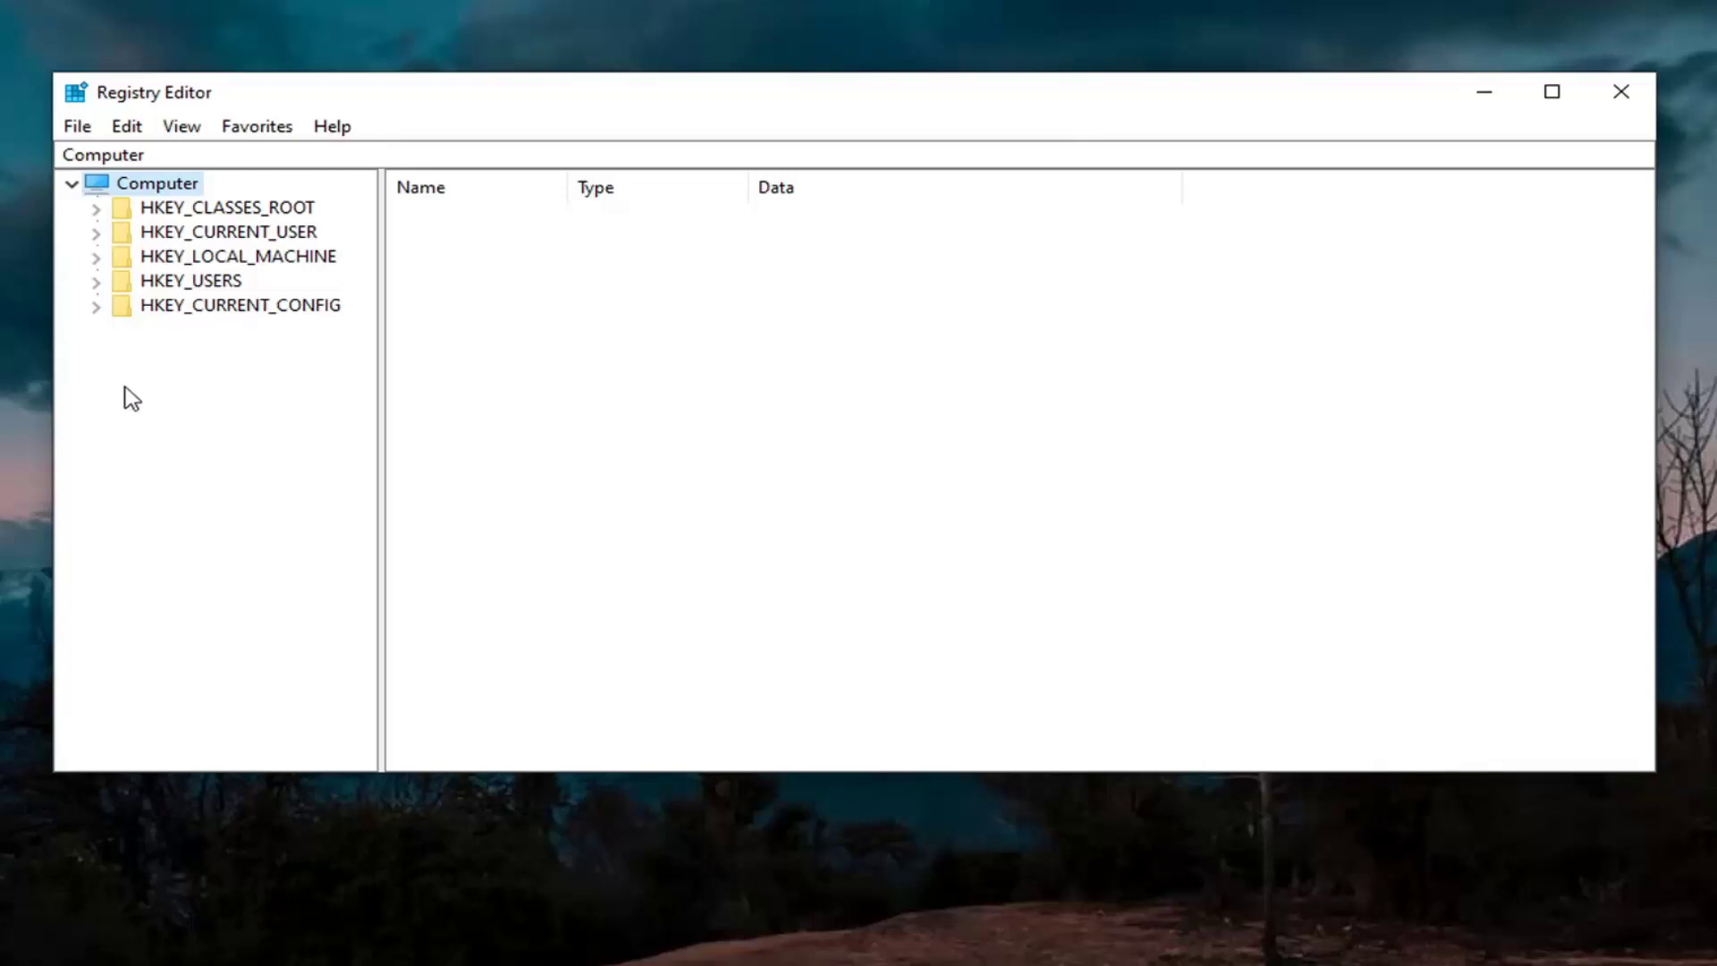
Navigate to HKLM\SYSTEM\CurrentControlSet\Control\FileSystem and widen the panes to show full value names
double_click(215, 258)
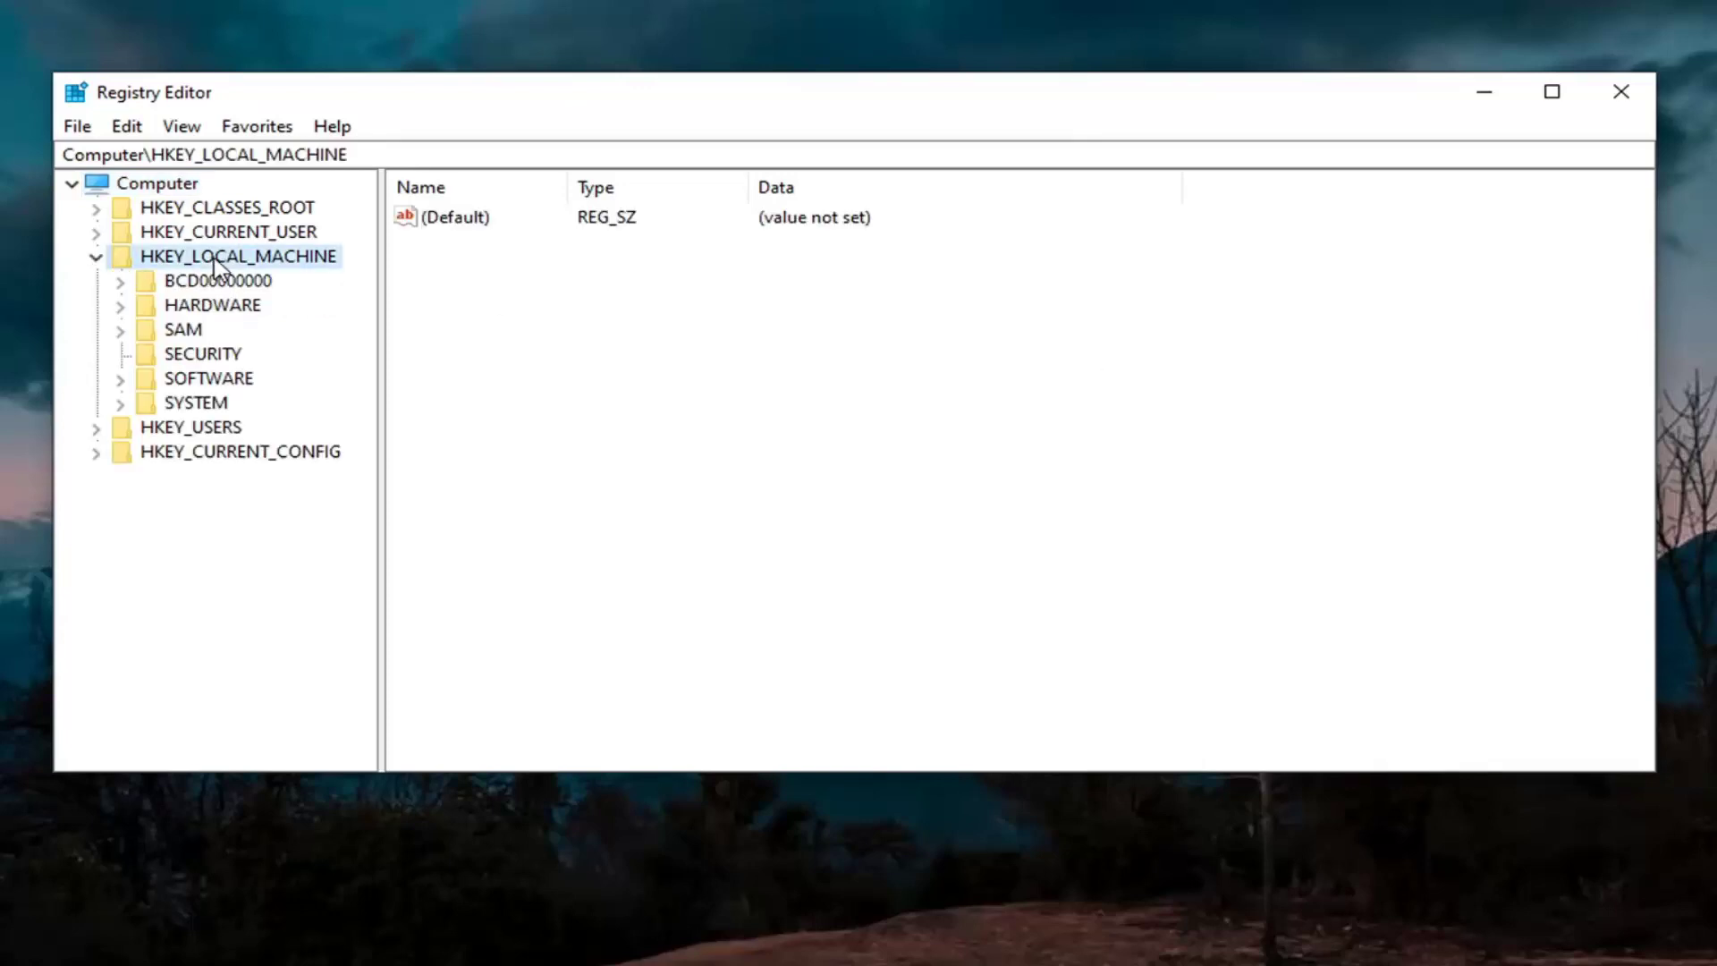
double_click(179, 403)
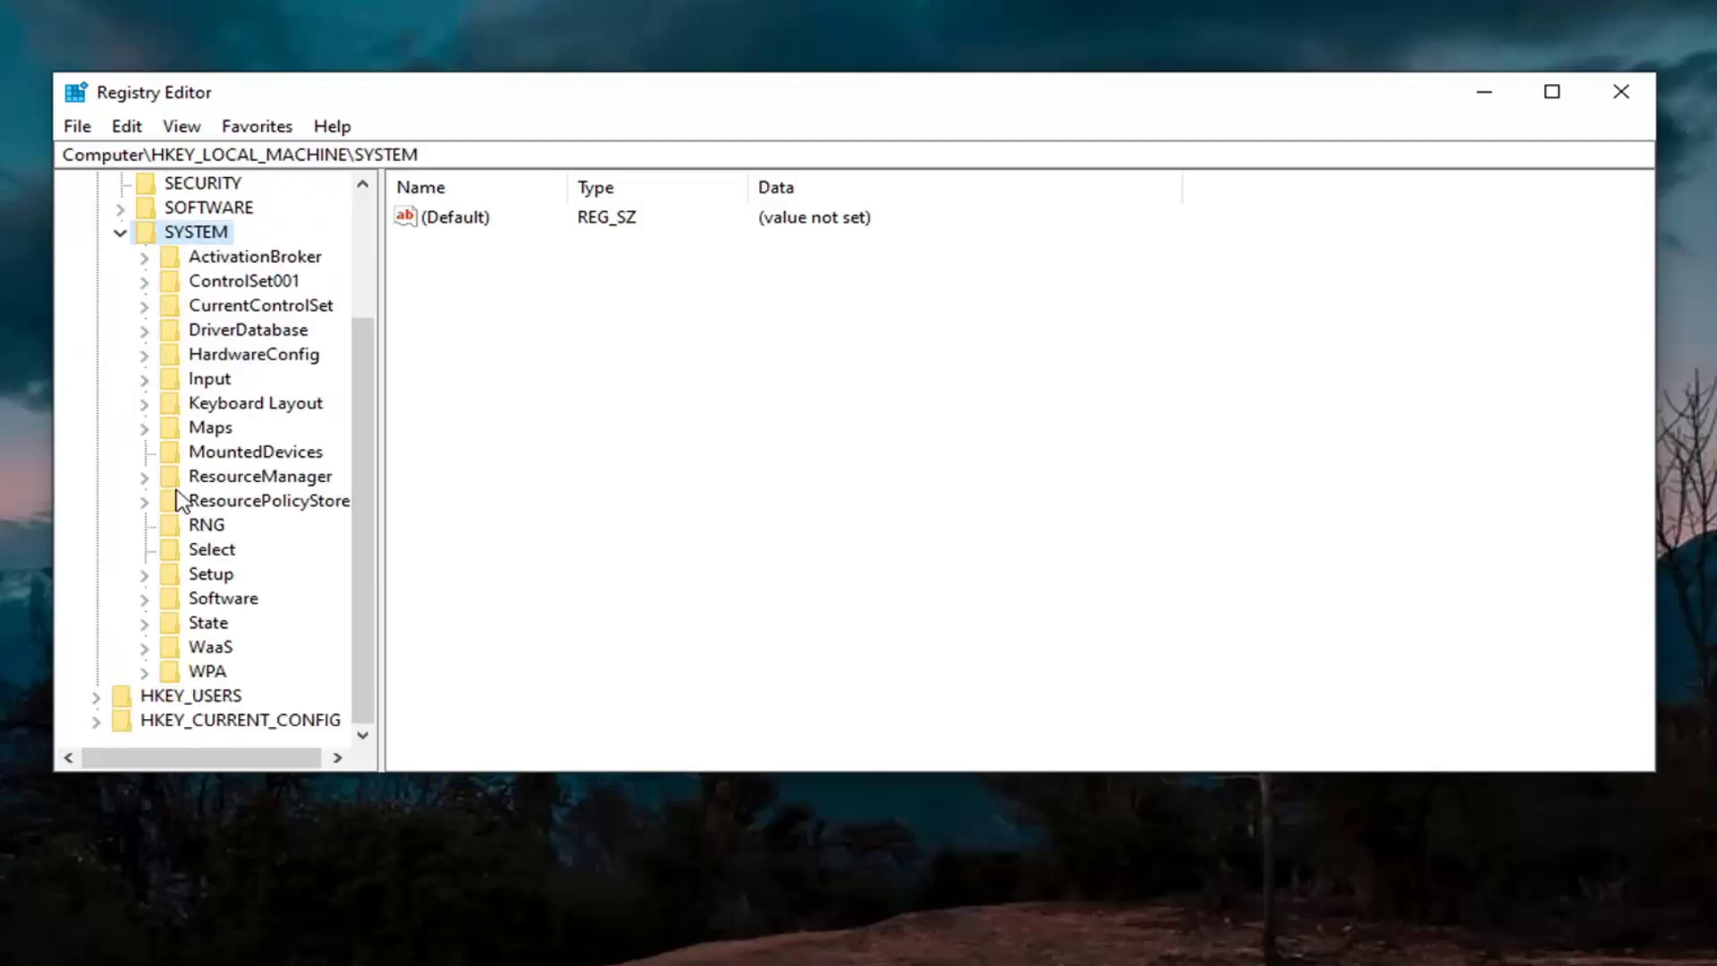
double_click(257, 307)
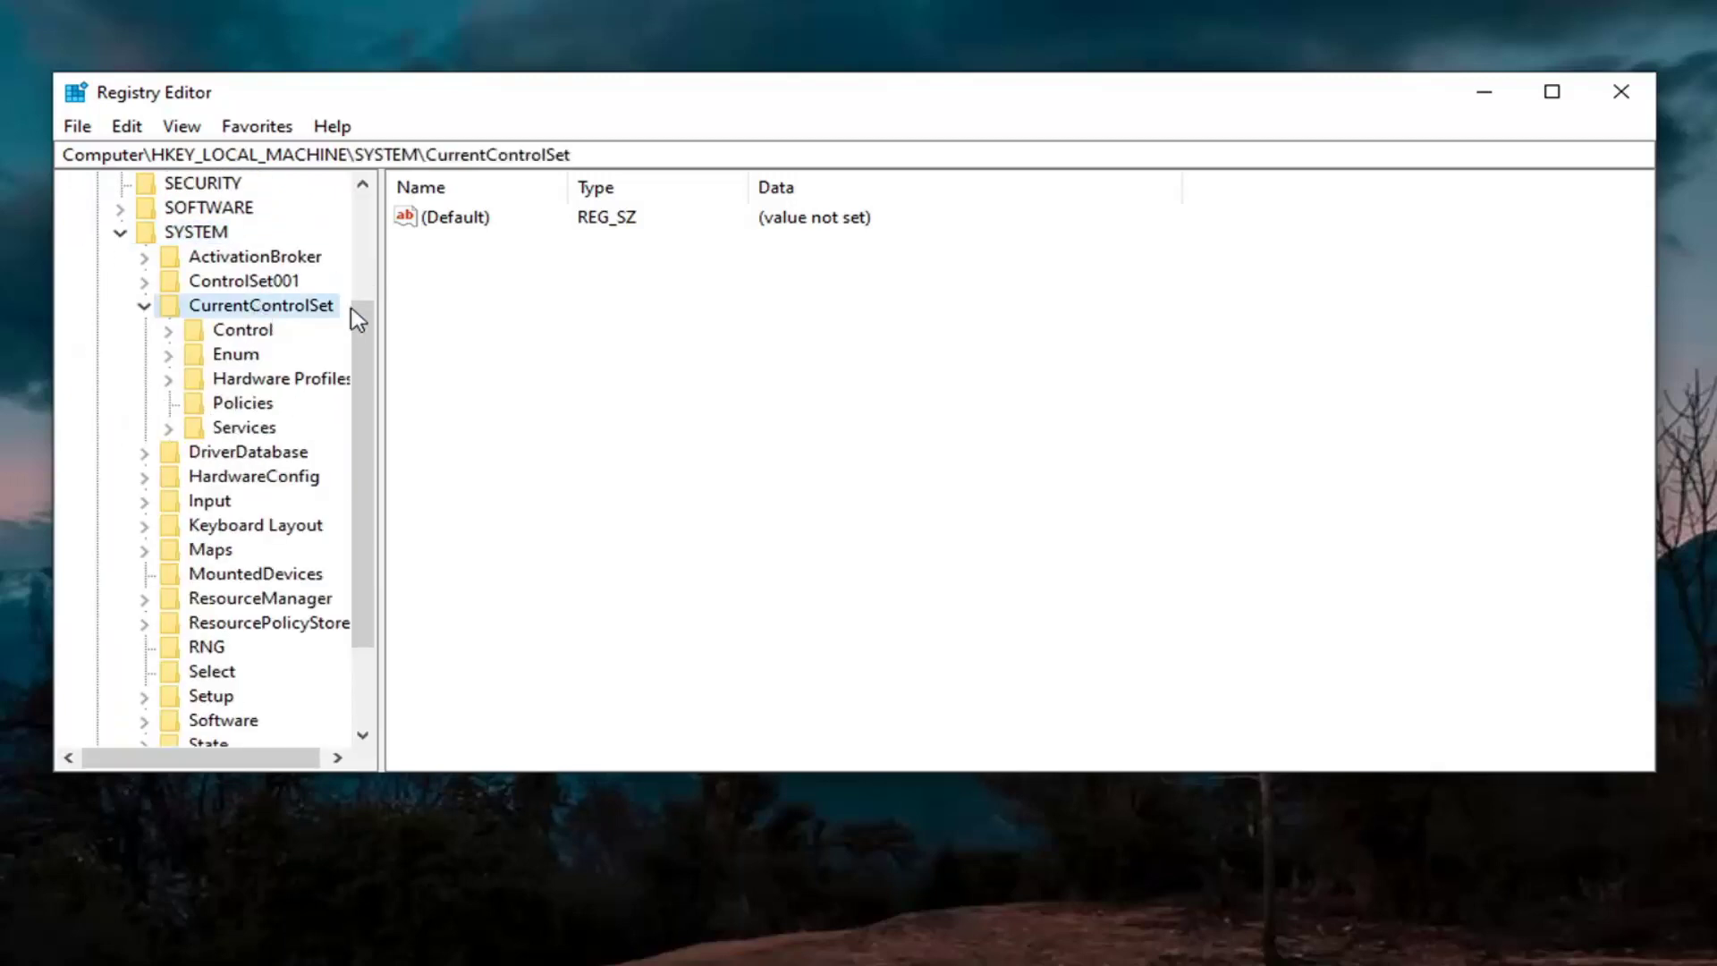
left_click_drag(382, 313, 472, 316)
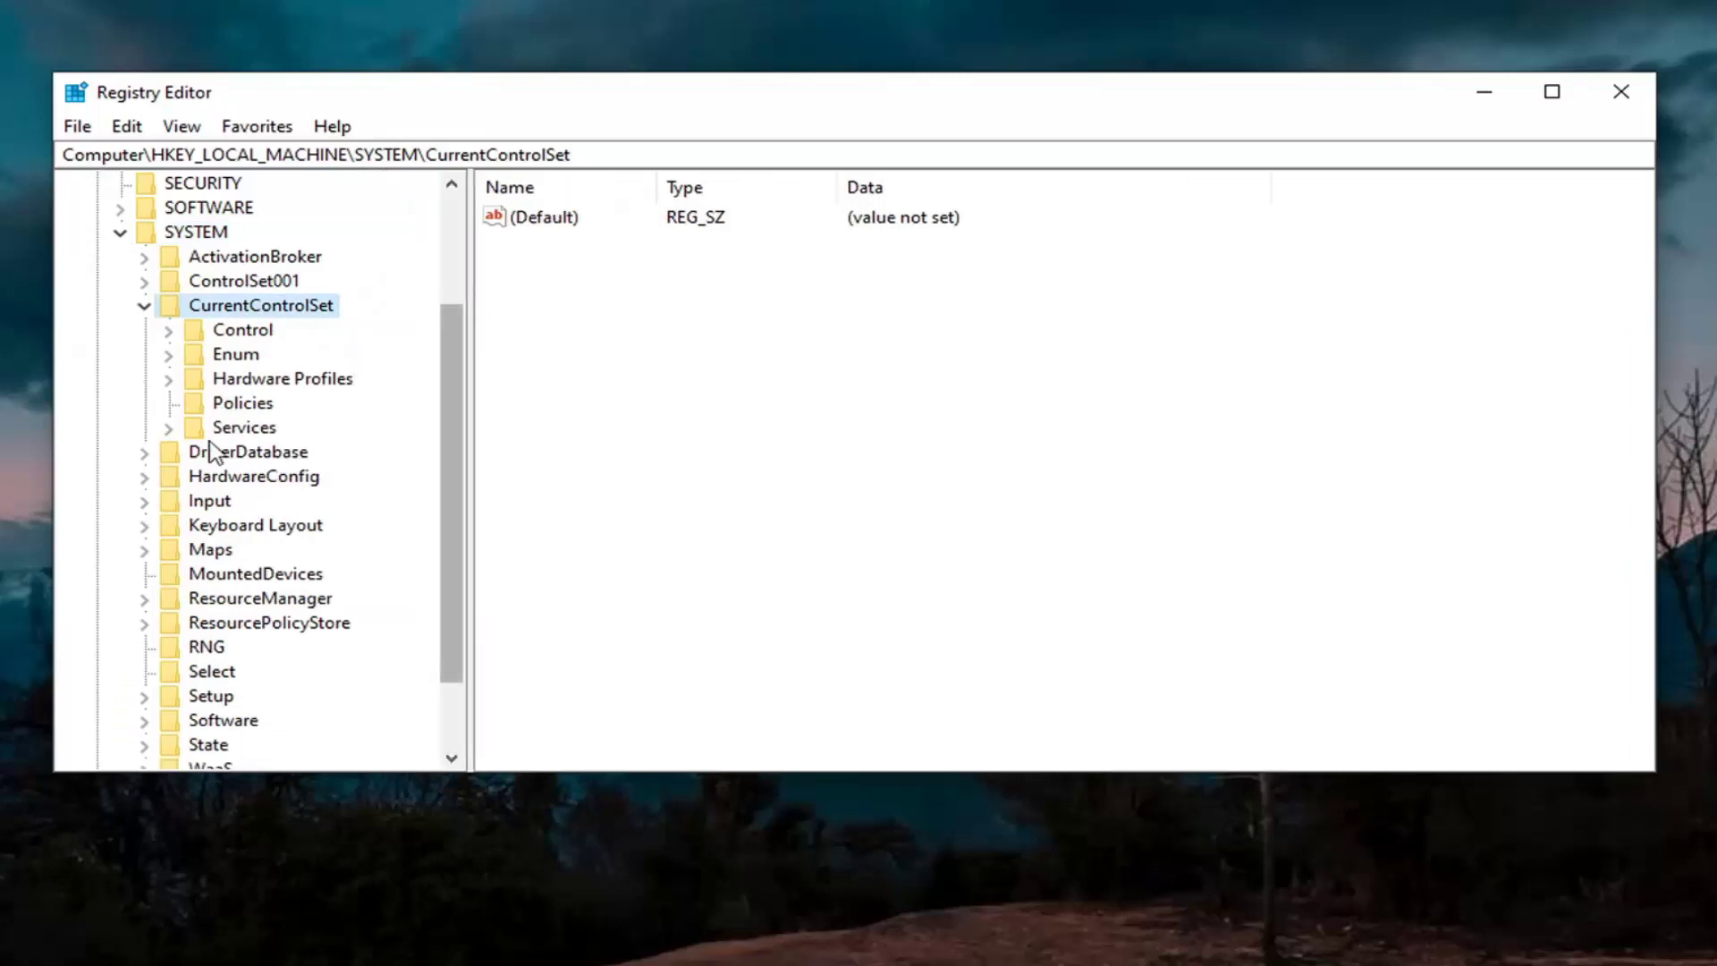
double_click(221, 331)
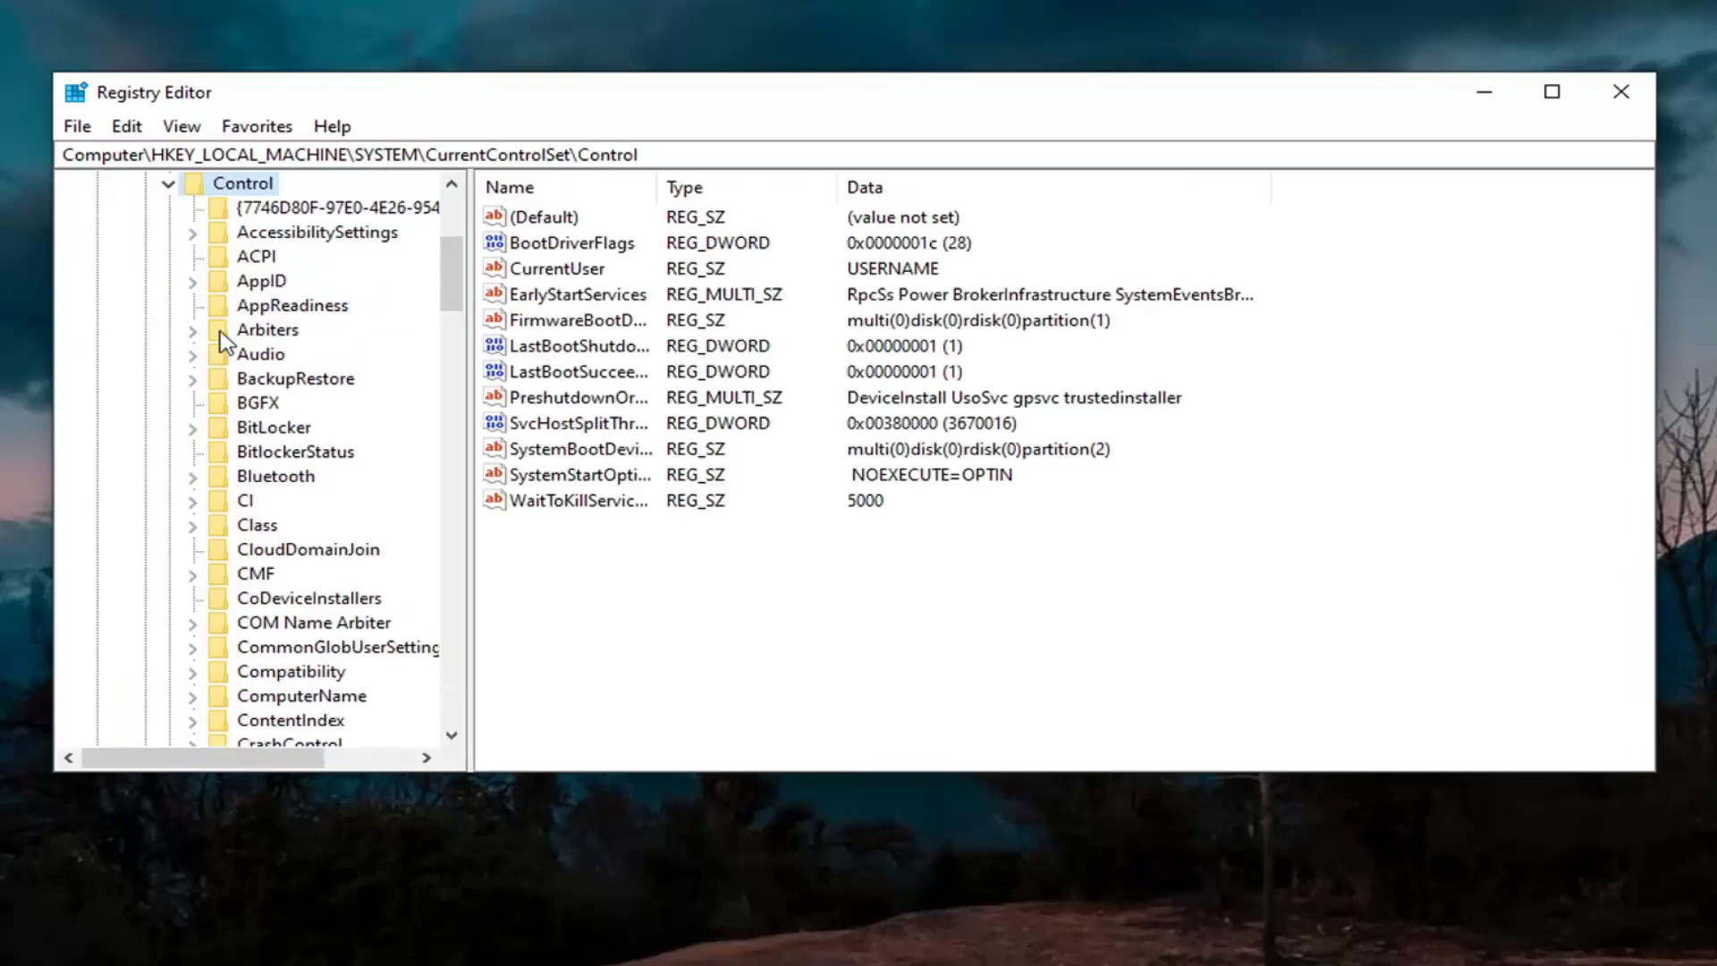
scroll(228, 357, "down", 2)
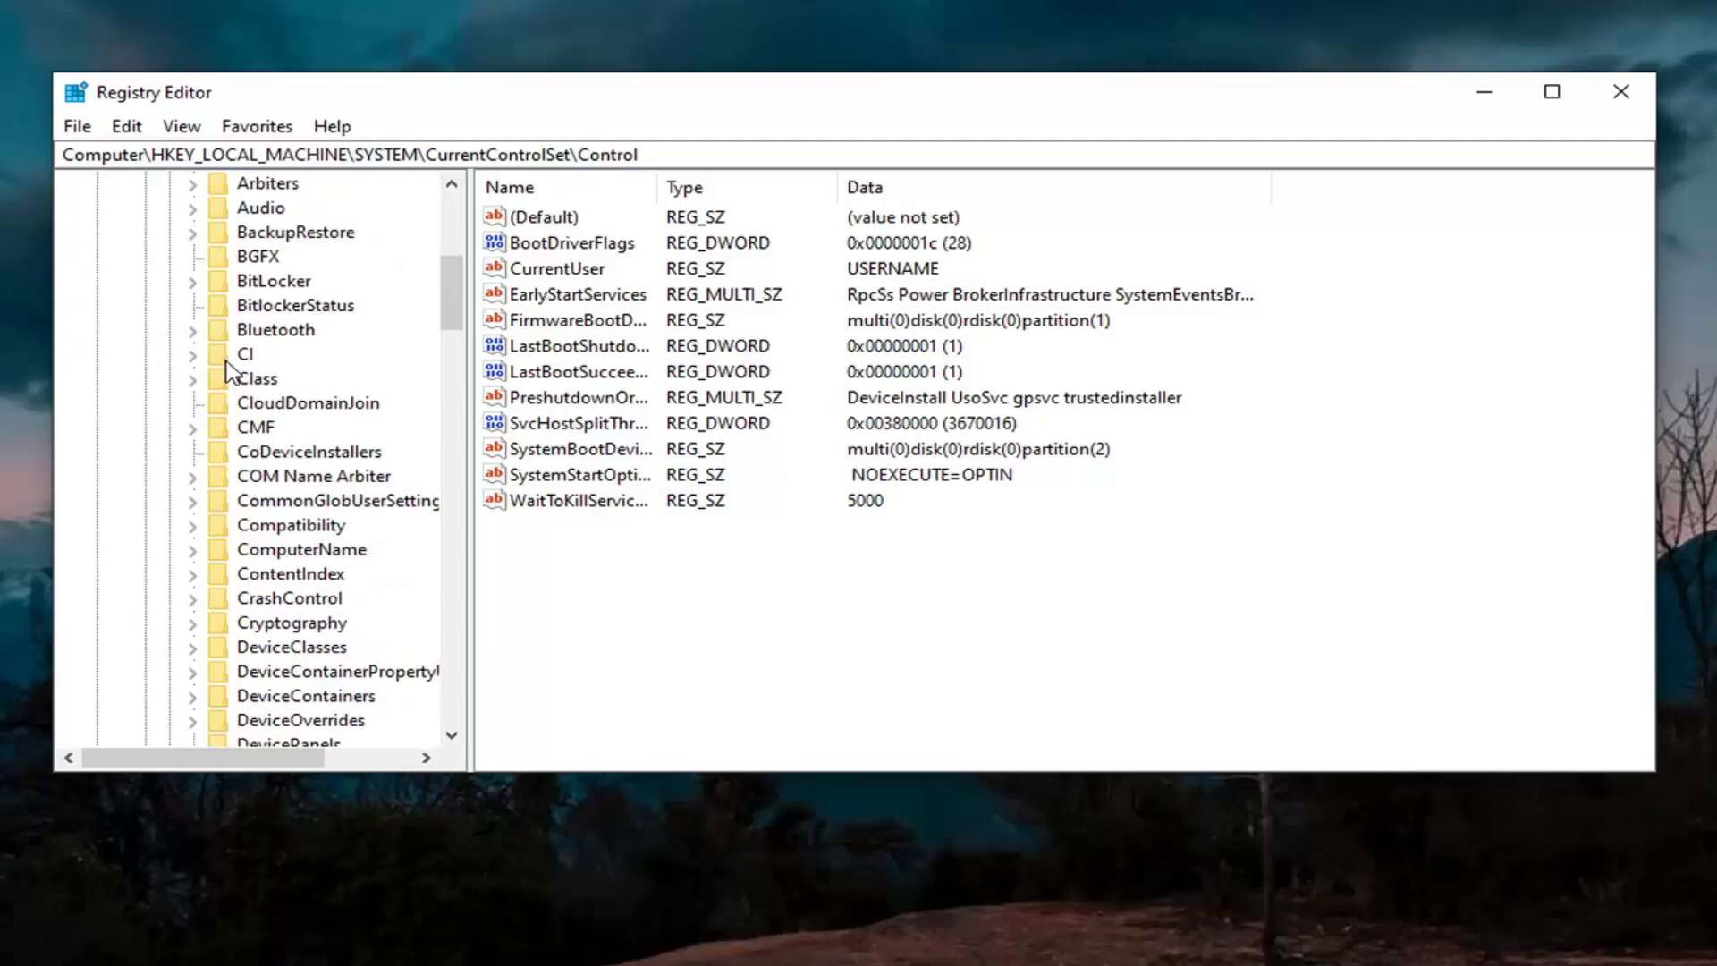
scroll(228, 385, "down", 4)
left_click(281, 654)
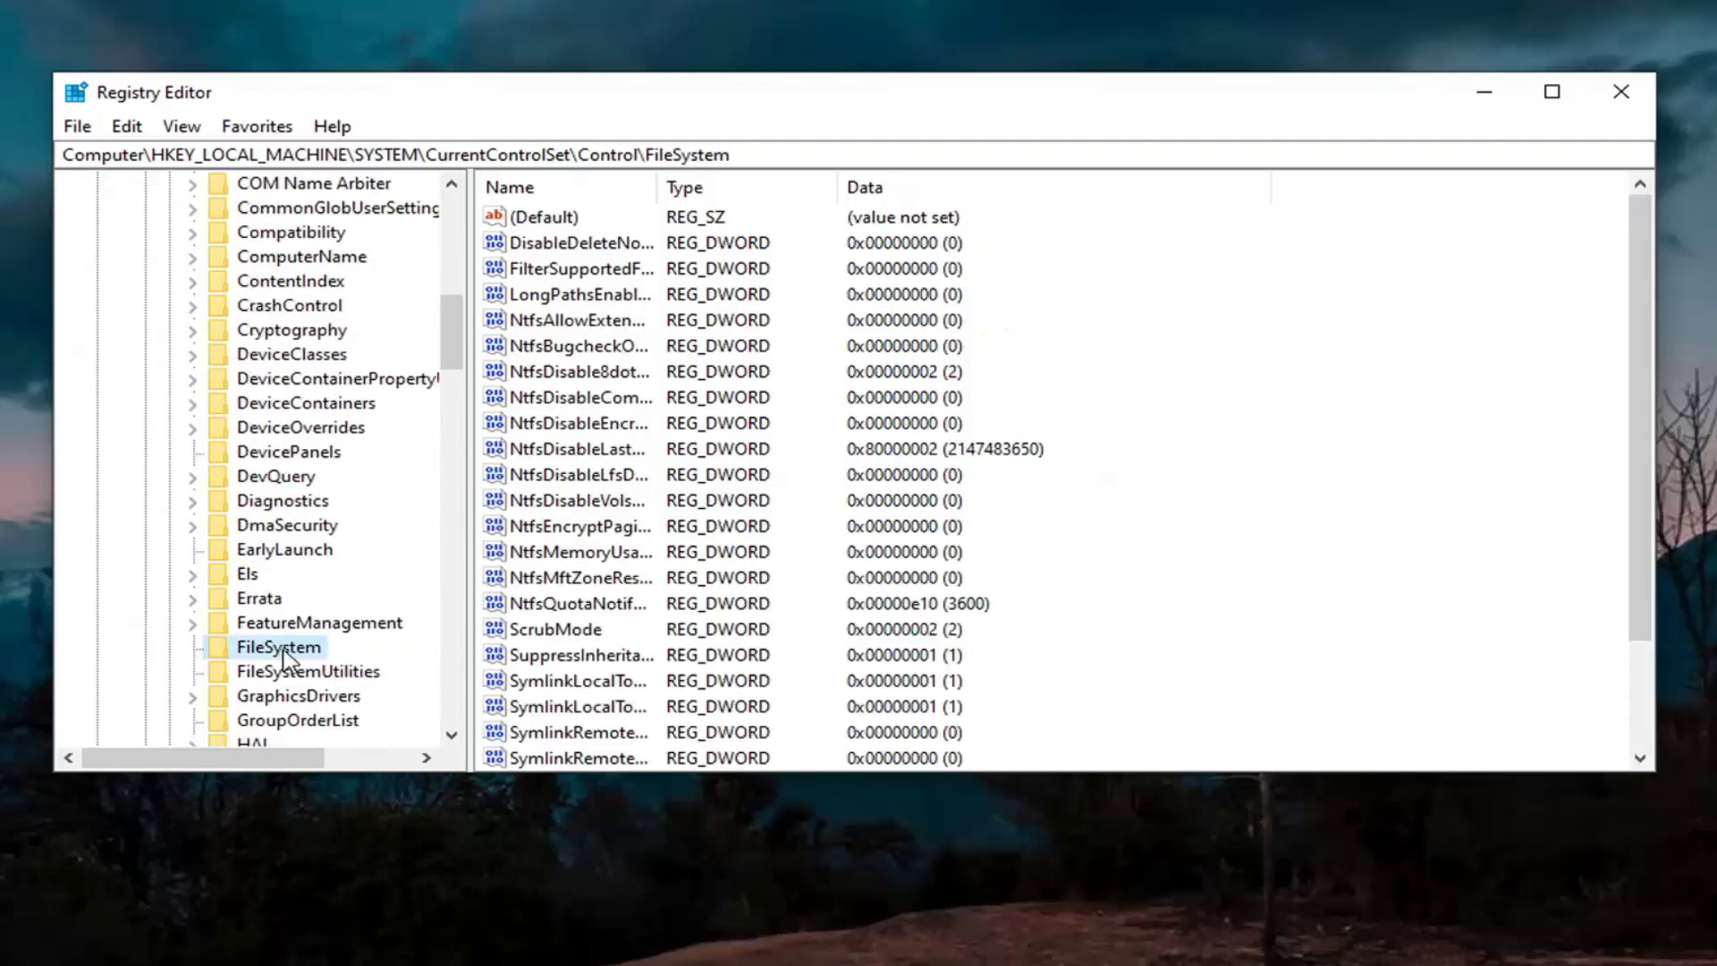
left_click(670, 271)
left_click_drag(659, 184, 850, 218)
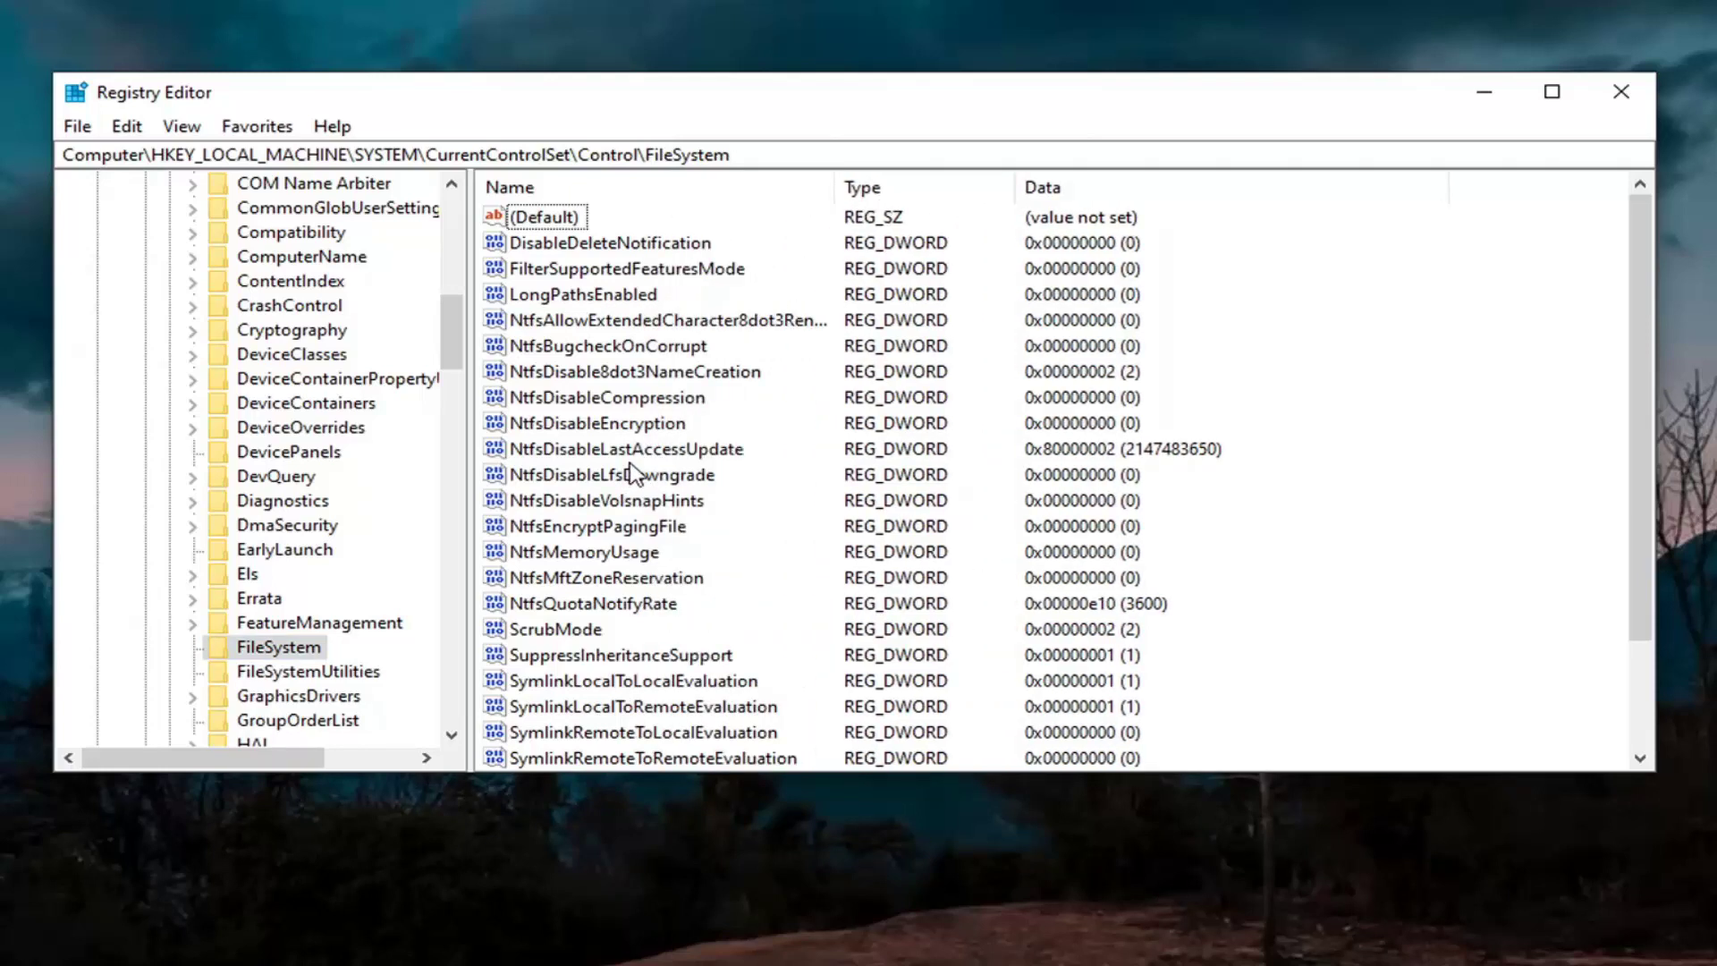
Change NtfsDisable8dot3NameCreation from 2 to 0
left_click(619, 376)
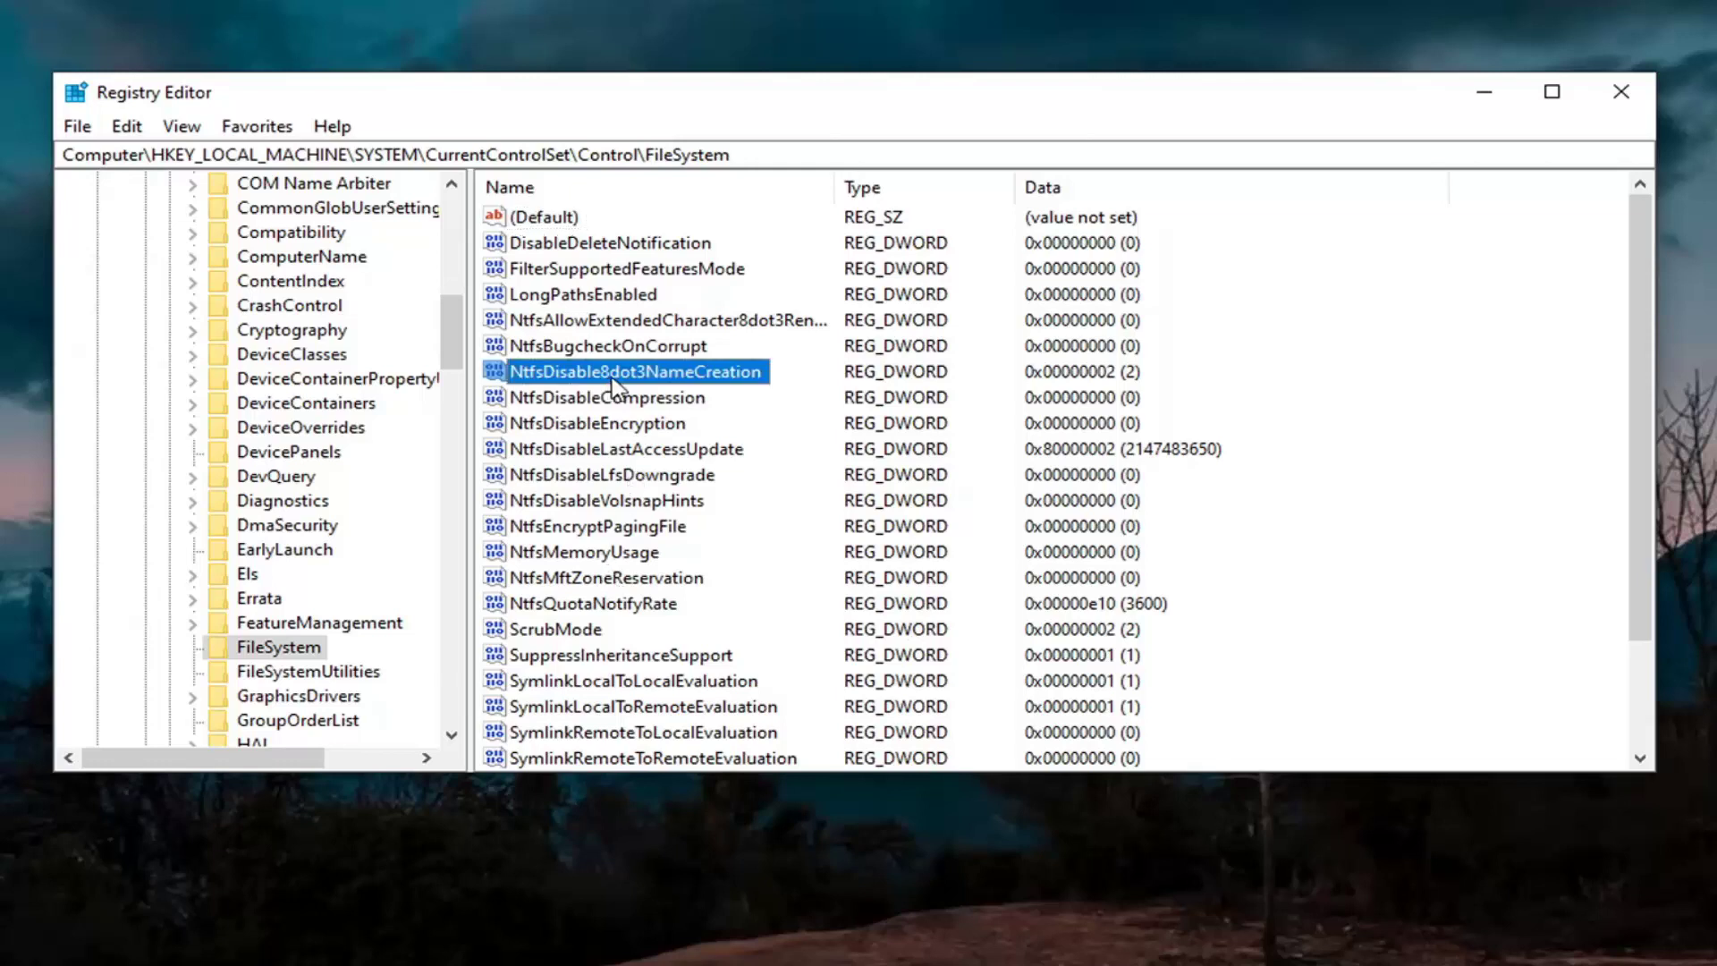
double_click(746, 374)
type("0")
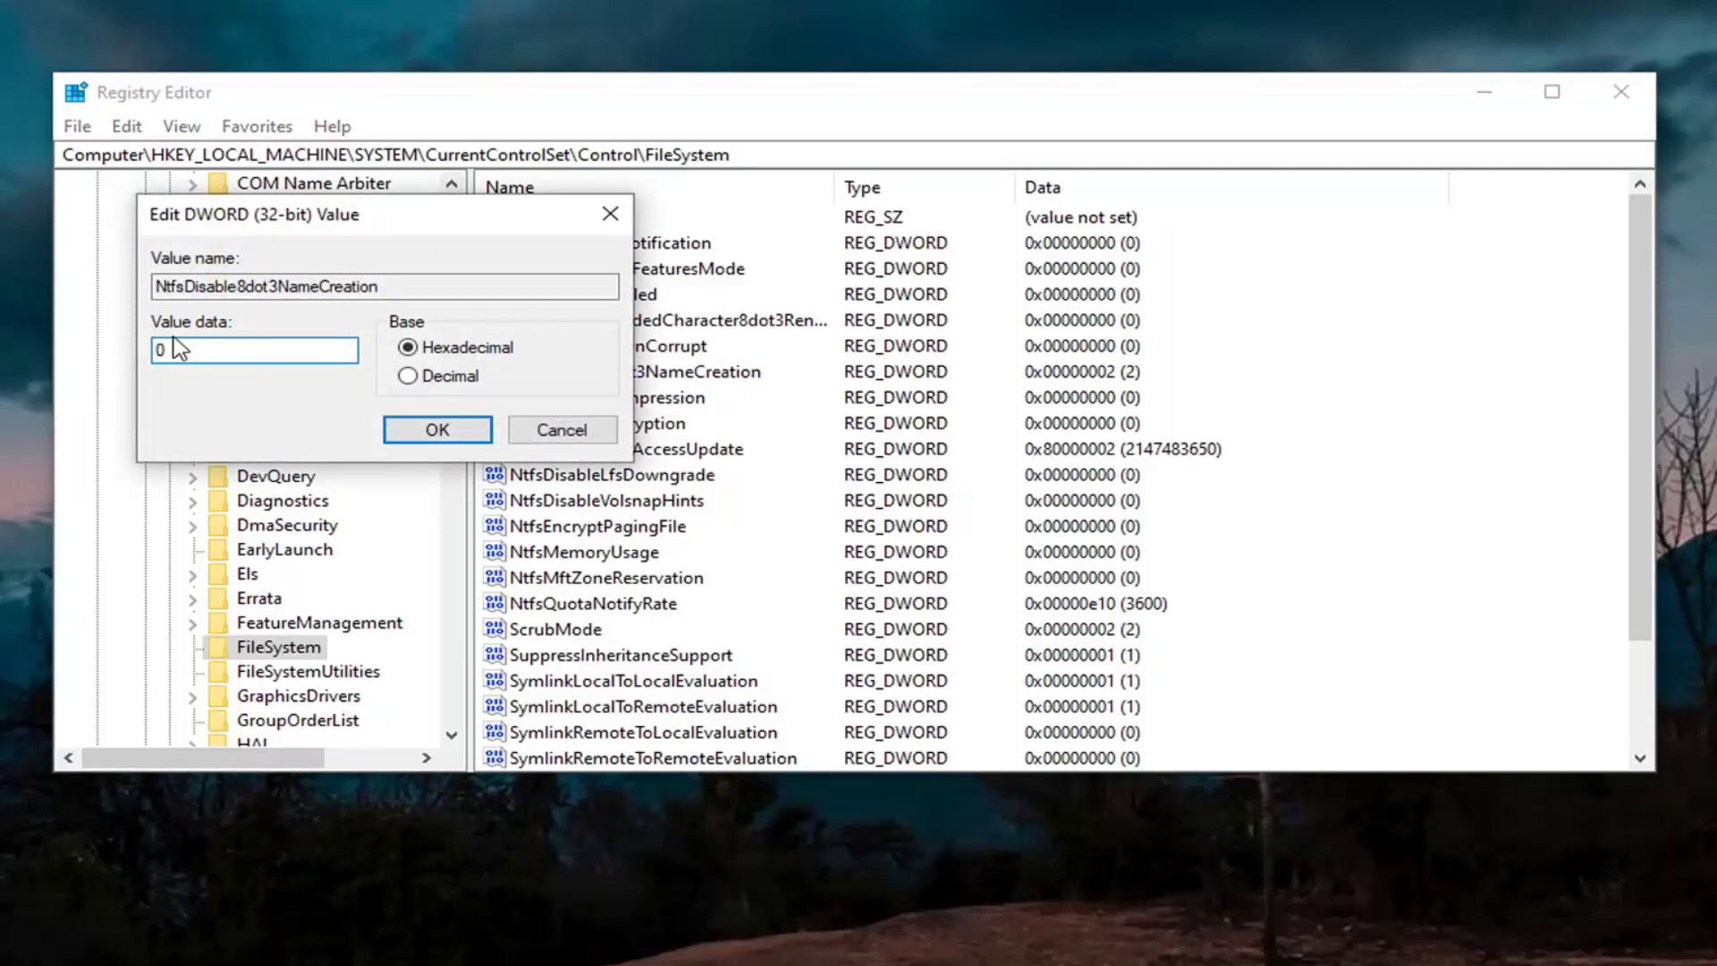
left_click(458, 430)
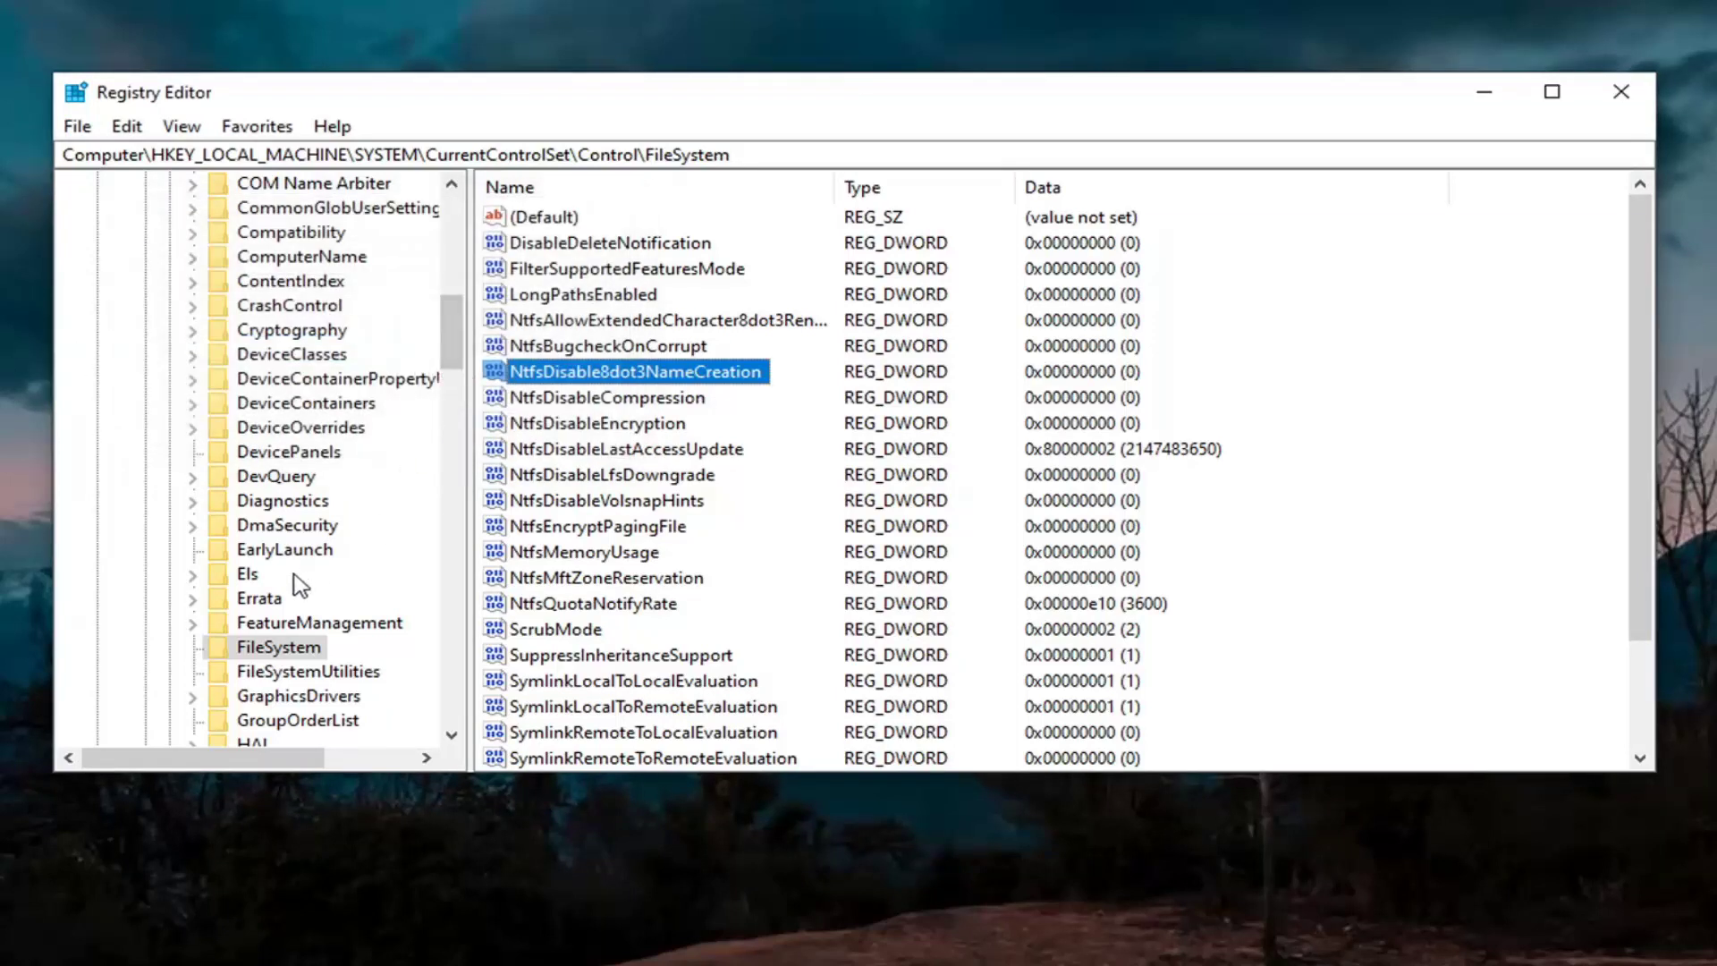
Collapse the Control, CurrentControlSet and SYSTEM keys in the registry tree
scroll(277, 572, "up", 8)
left_click(168, 330)
left_click(144, 305)
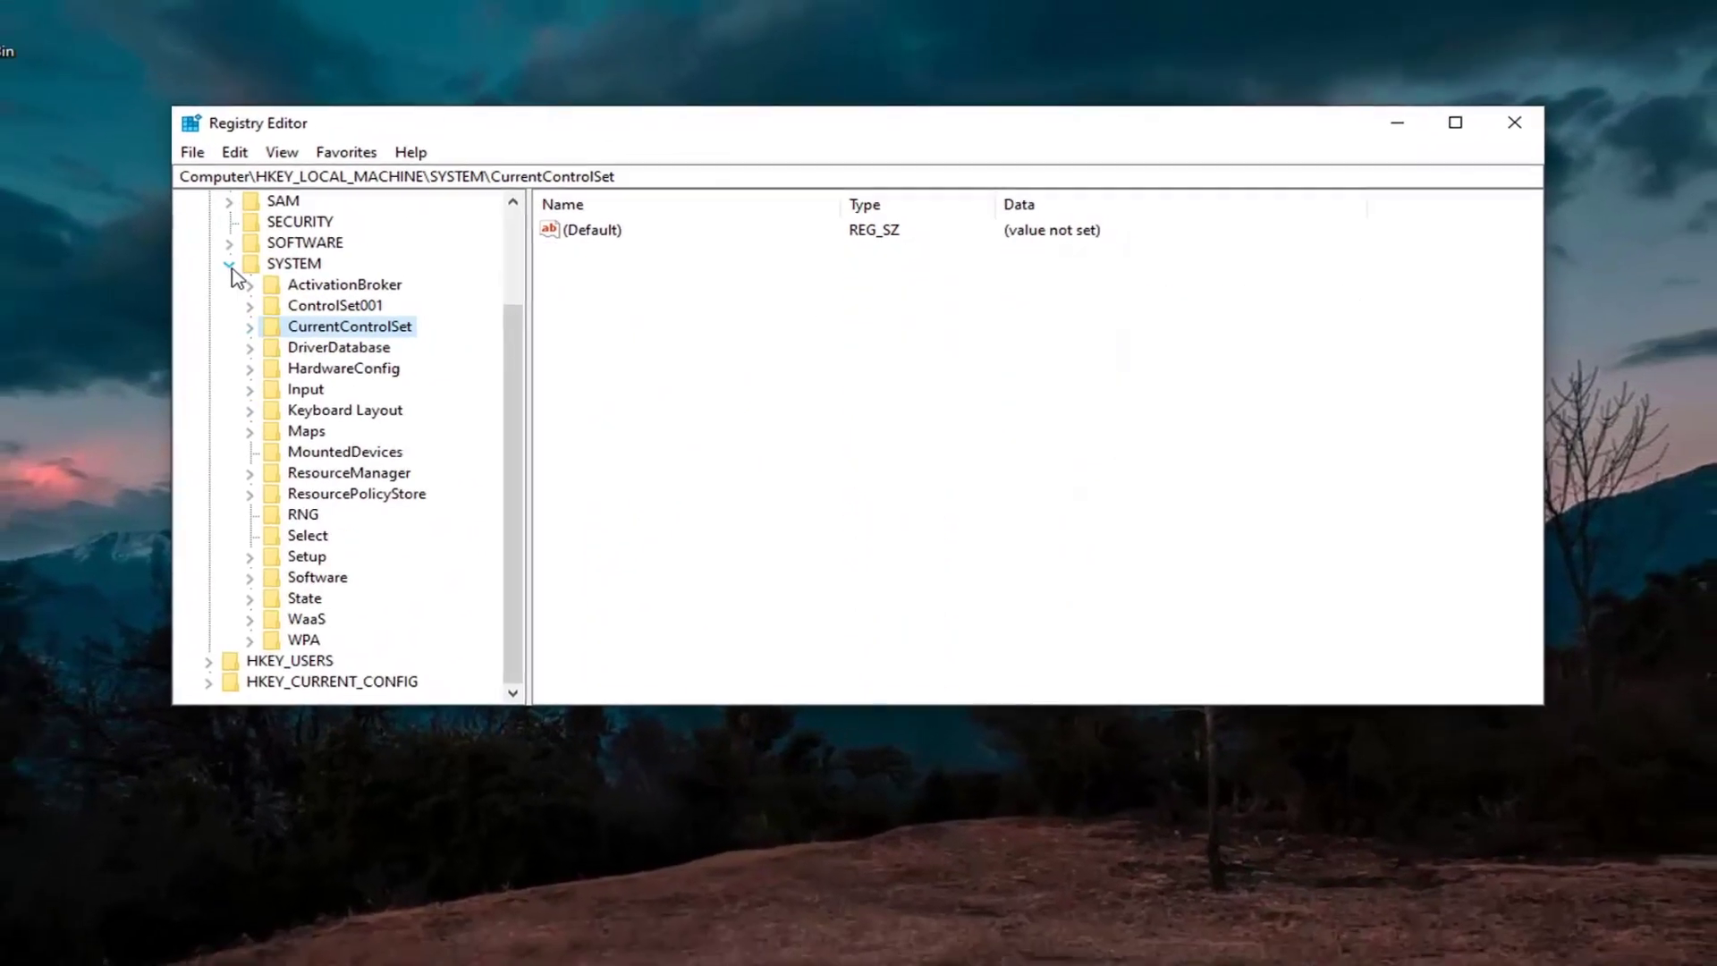
left_click(120, 233)
Collapse HKEY_LOCAL_MACHINE back to Computer and close Registry Editor
left_click(252, 266)
left_click(279, 208)
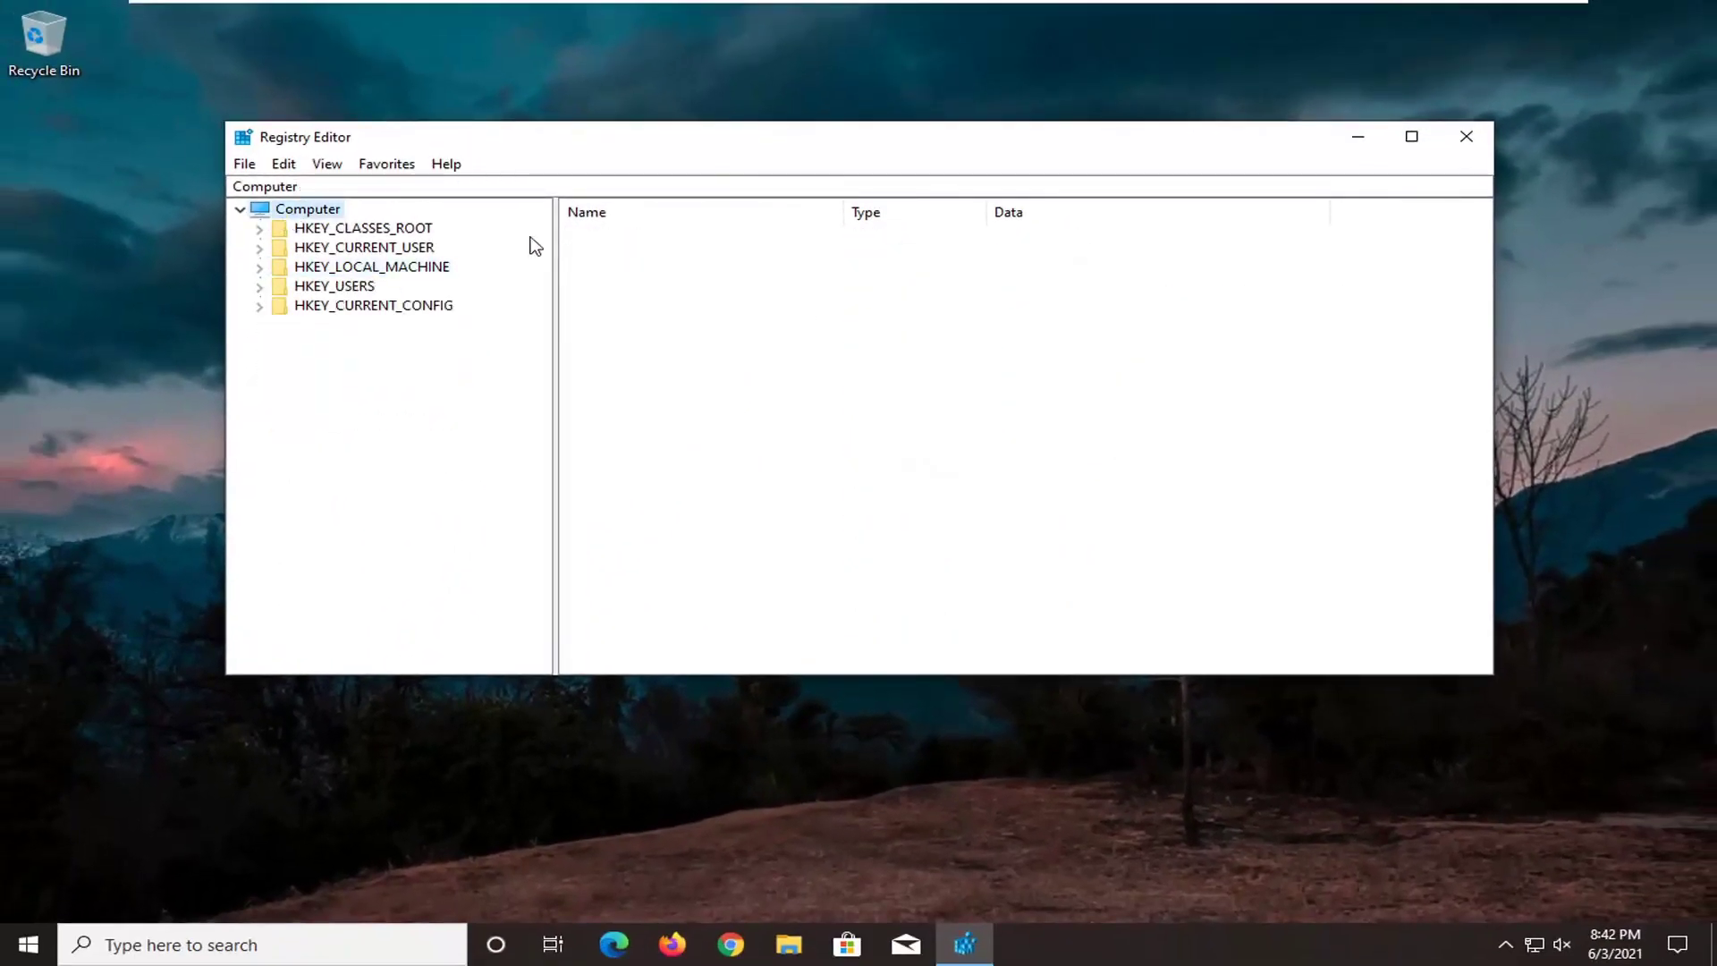
left_click(1476, 135)
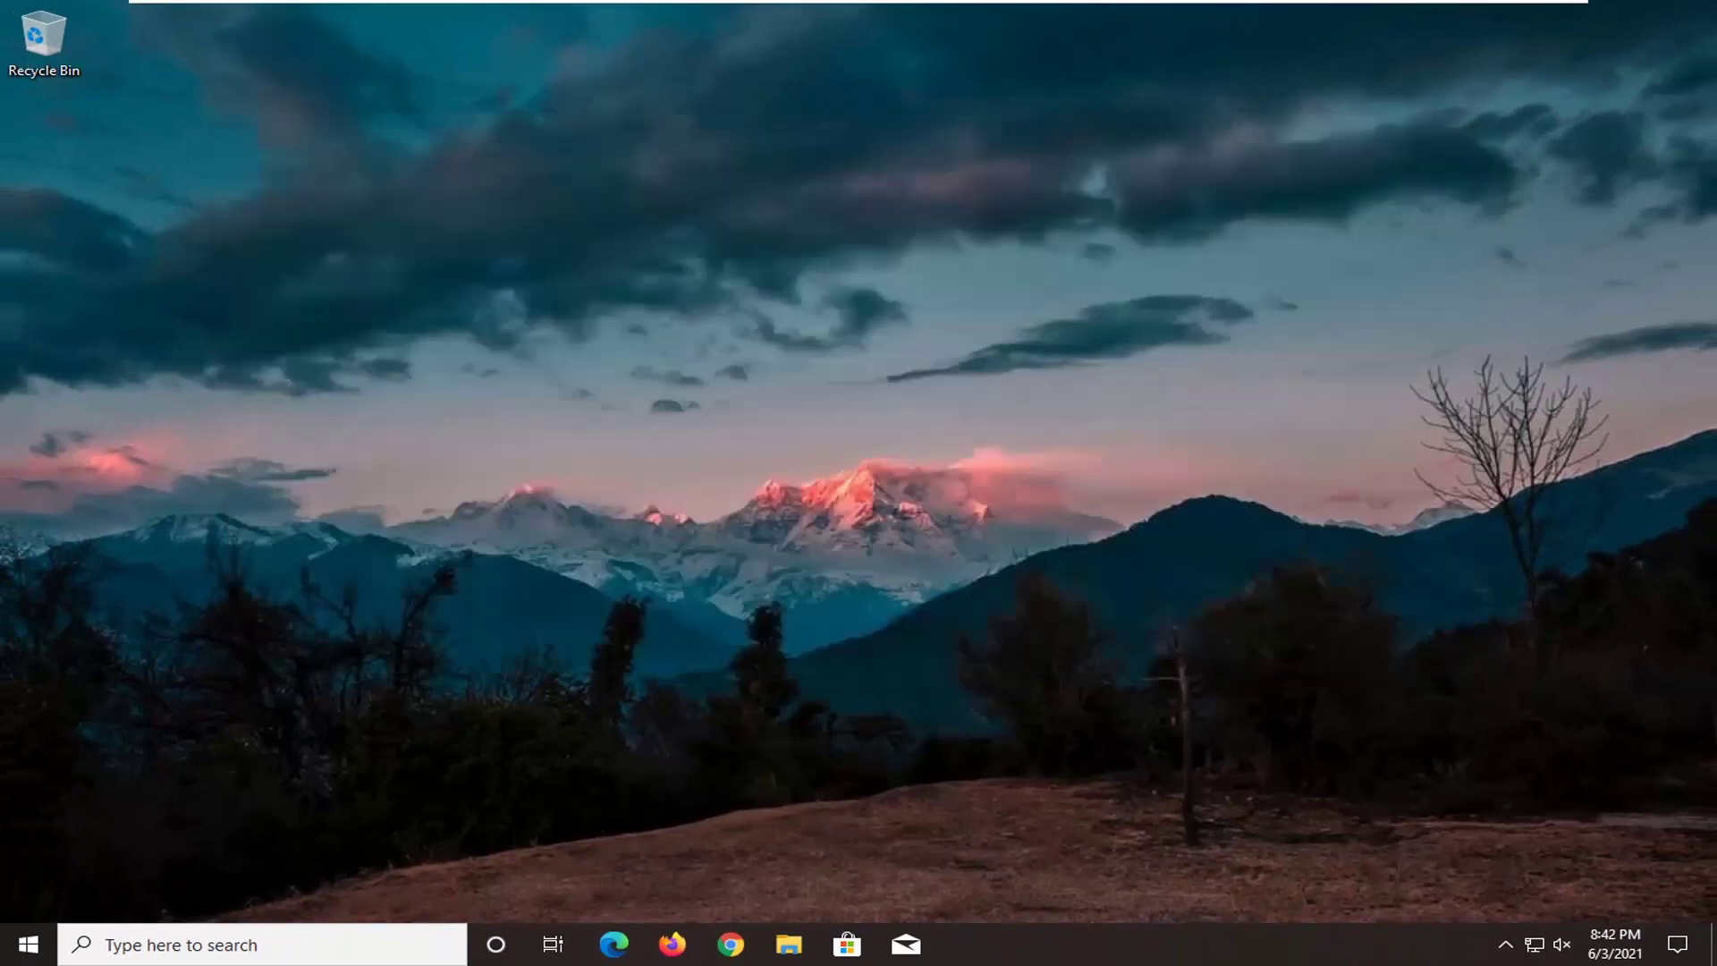